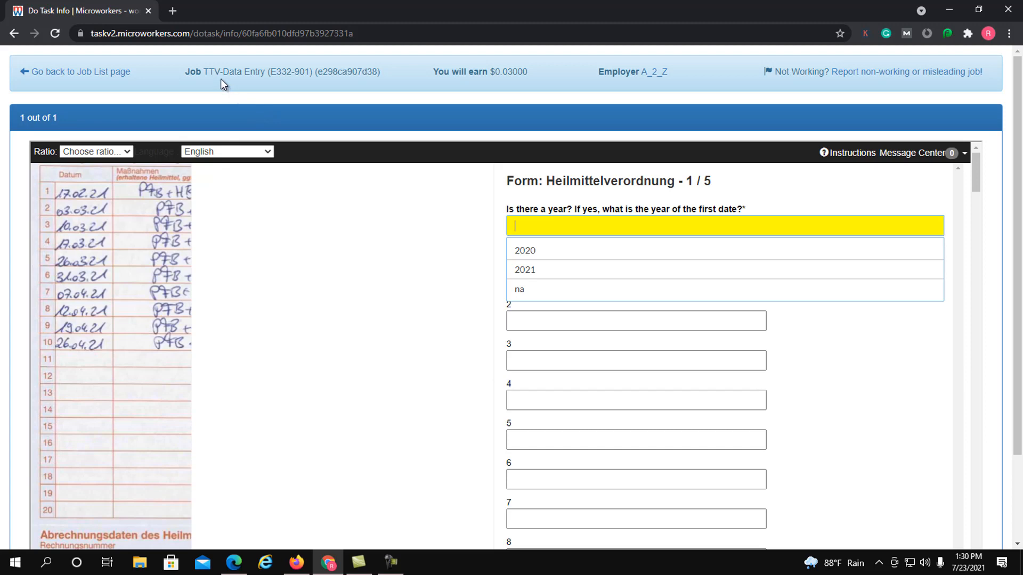
In form 1 / 5, set the first date's year to 2021 and fill rows 1 and 2 with 17.02. and 03.03.
mouse_move(103, 215)
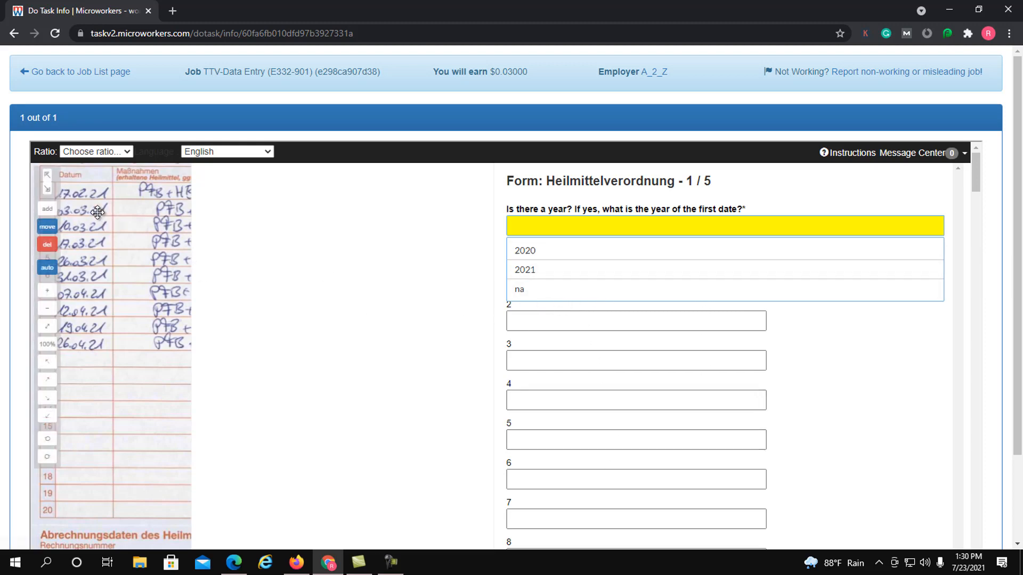
click(551, 276)
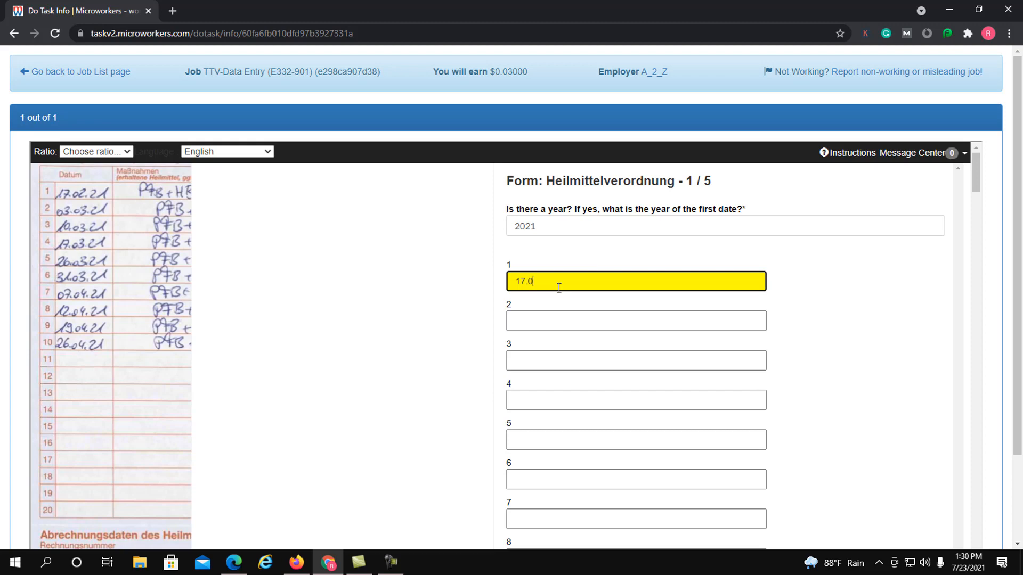
click(537, 322)
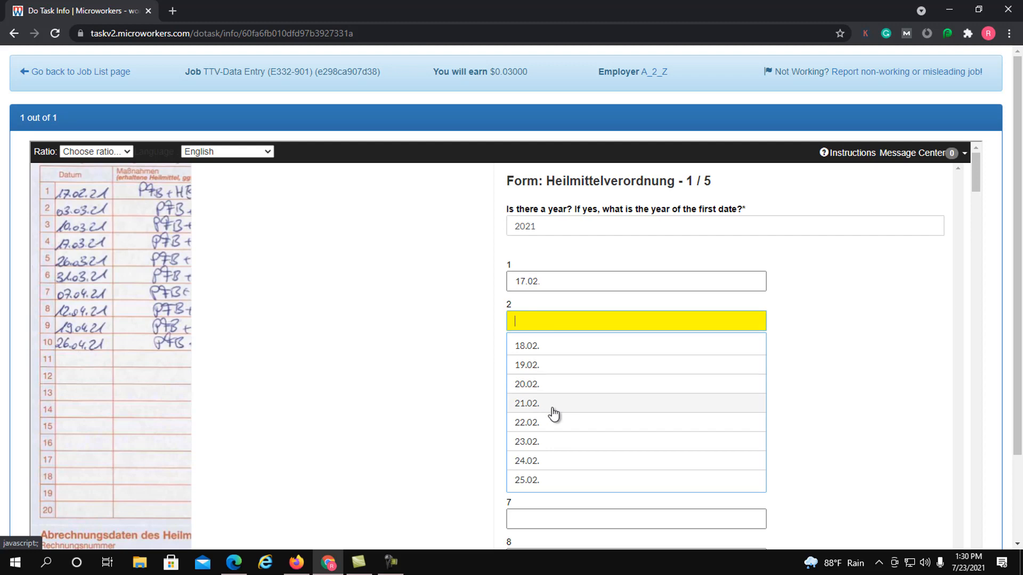
text(03)
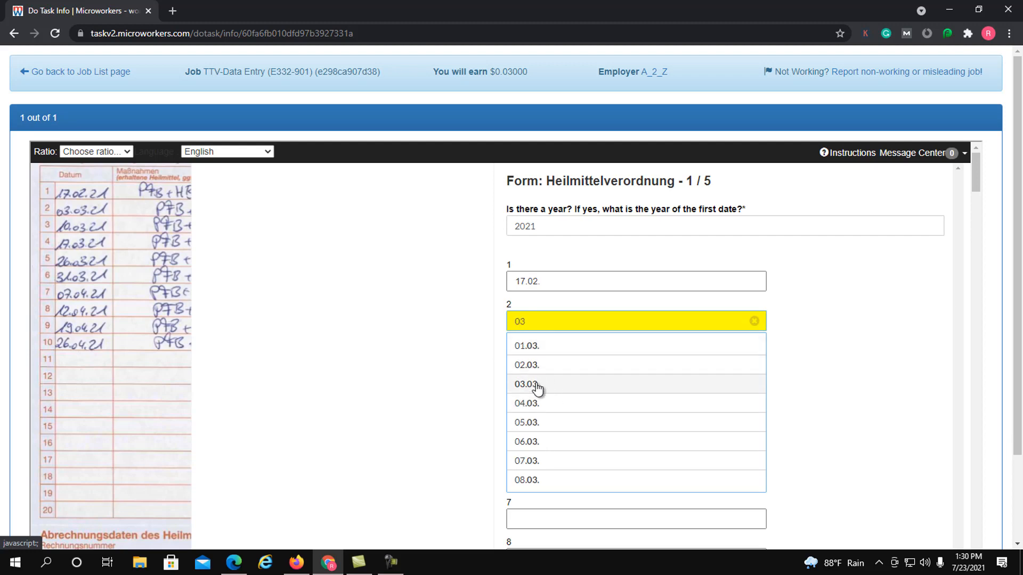
click(539, 388)
Fill rows 3 and 4 of form 1 / 5 with the dates 10.03. and 17.03.
click(543, 358)
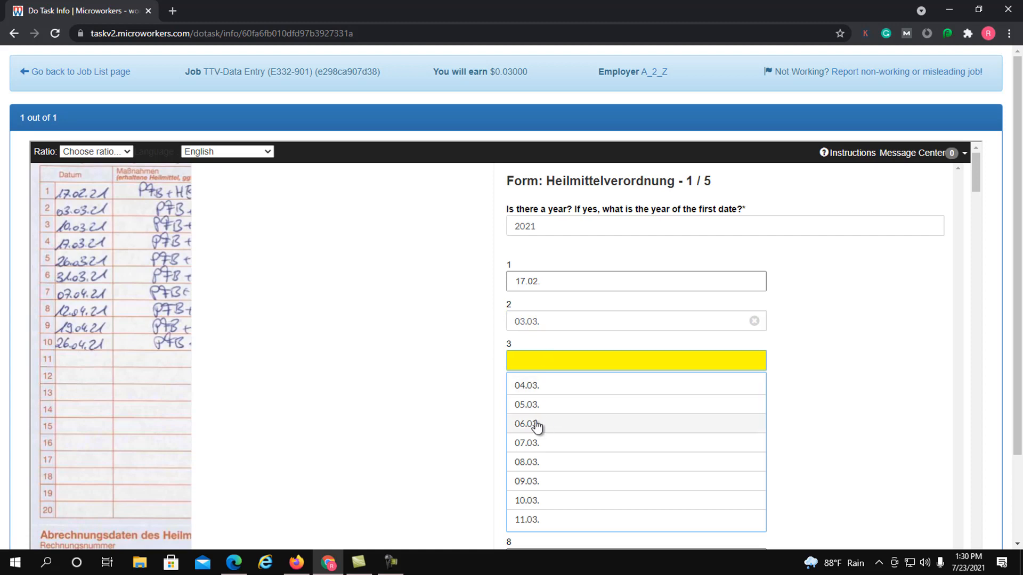
click(528, 500)
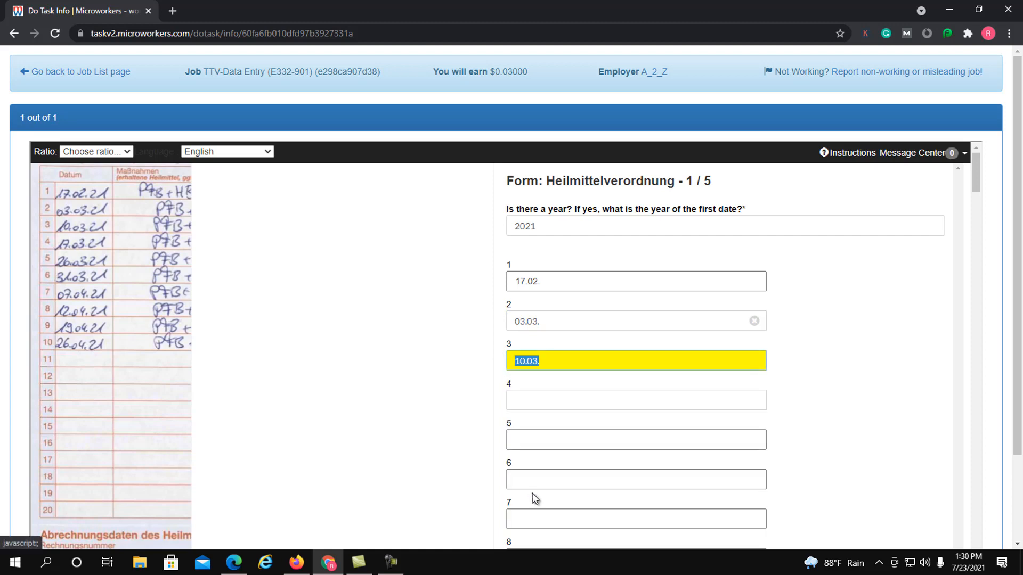
click(543, 398)
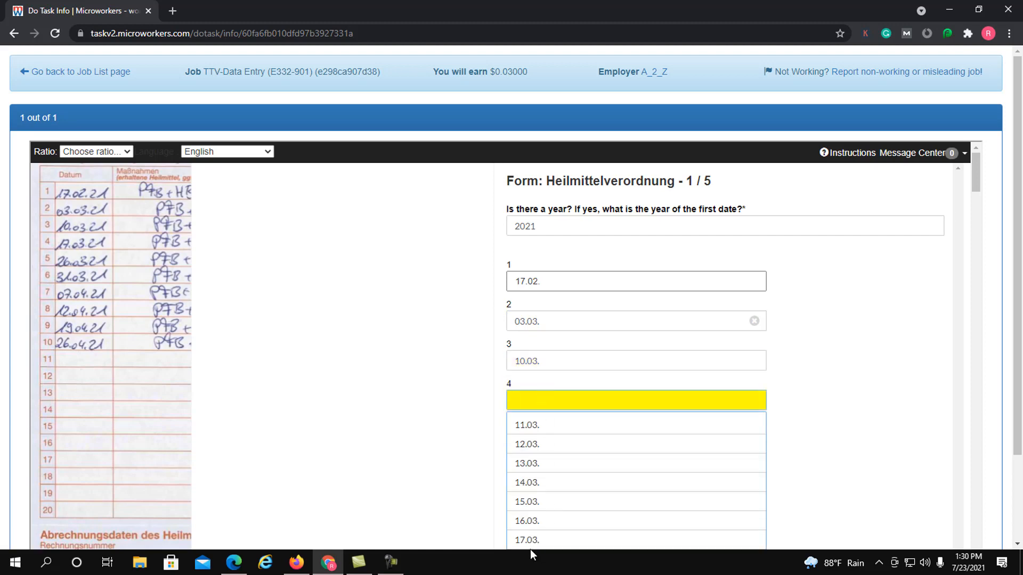
click(541, 539)
Fill rows 5 and 6 of form 1 / 5 with the dates 26.03. and 31.03.
scroll(545, 519, down, 1)
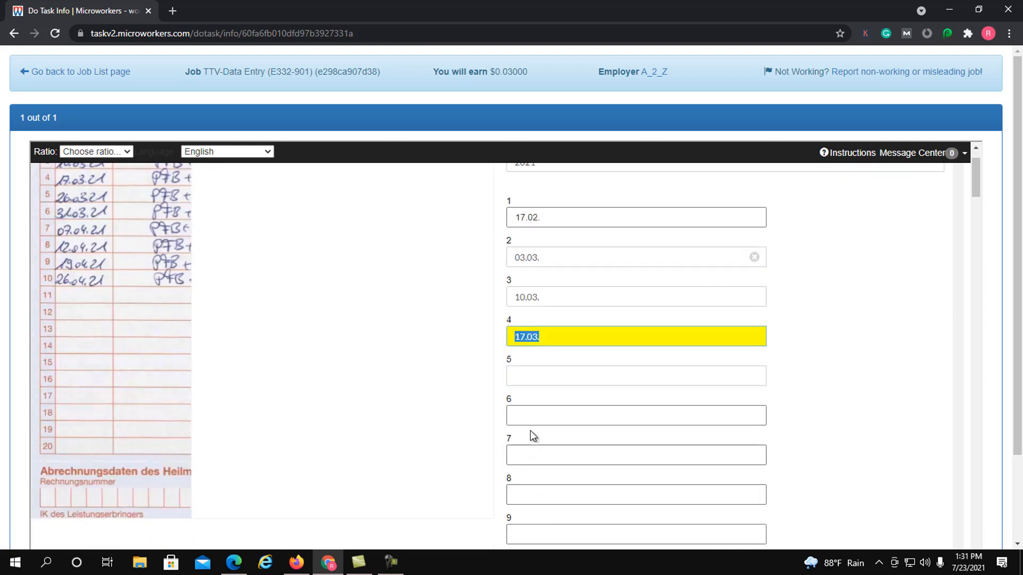
click(532, 375)
scroll(546, 520, down, 1)
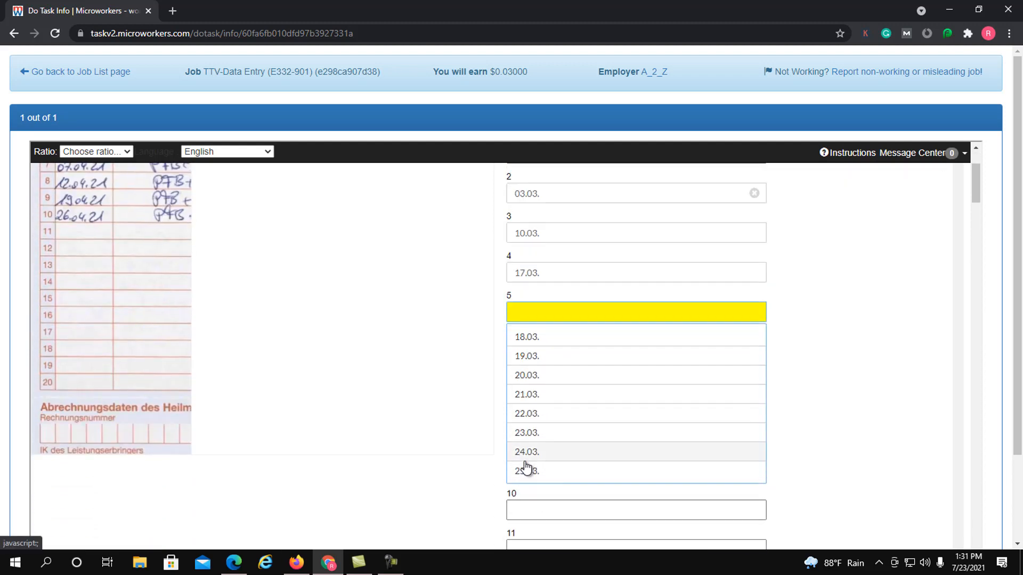
text(26)
click(526, 338)
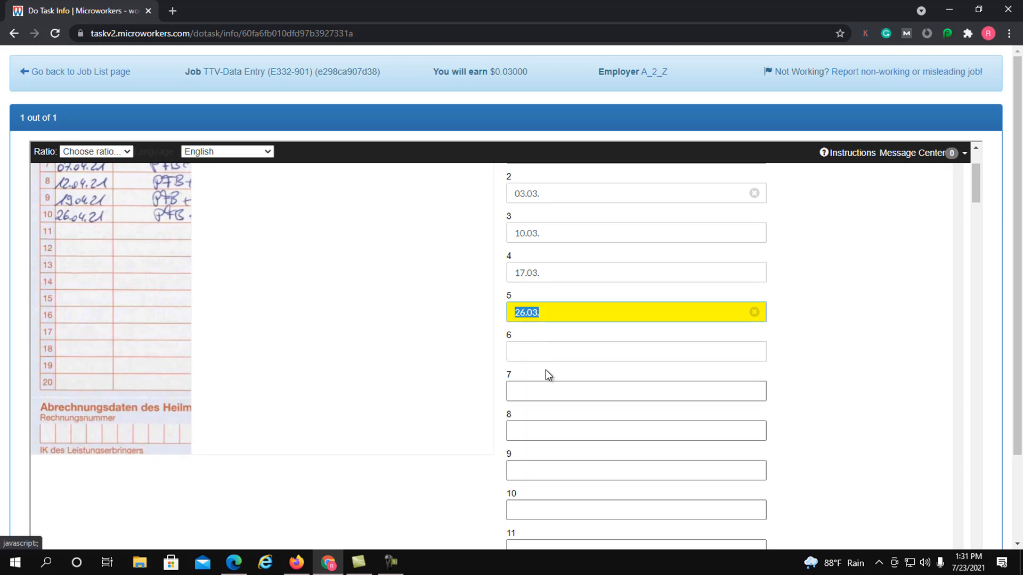
scroll(545, 373, up, 1)
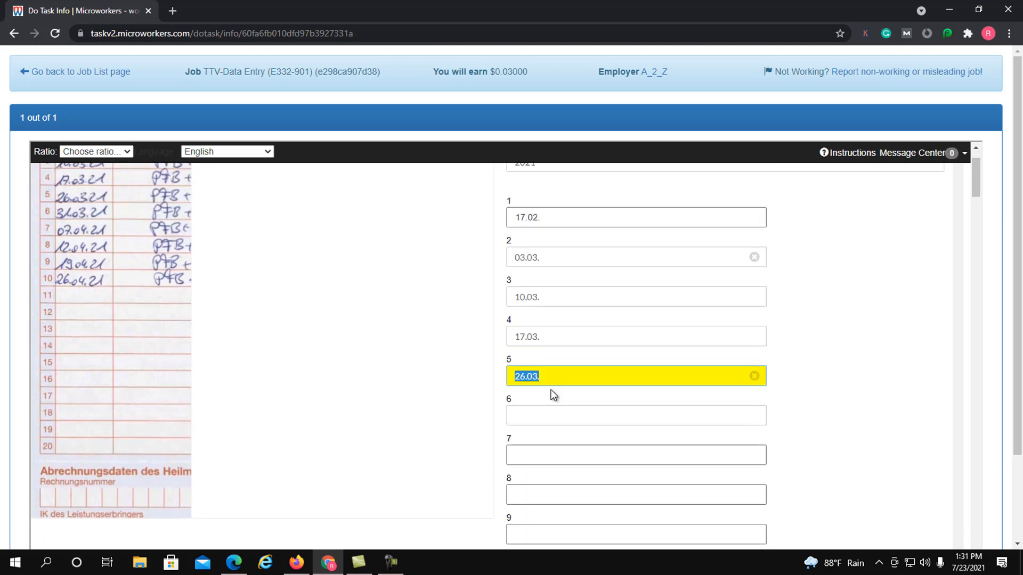
click(537, 417)
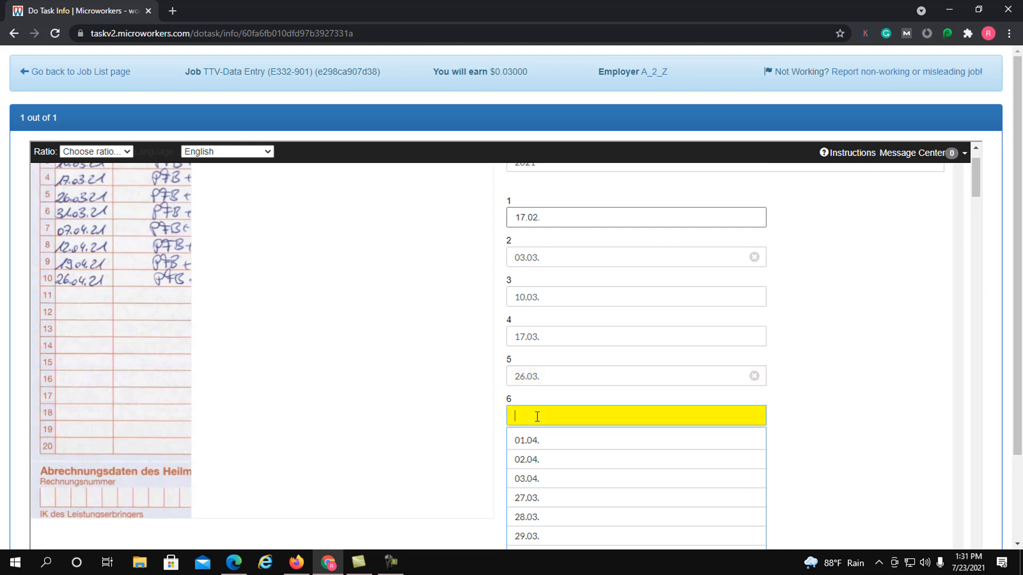
text(31)
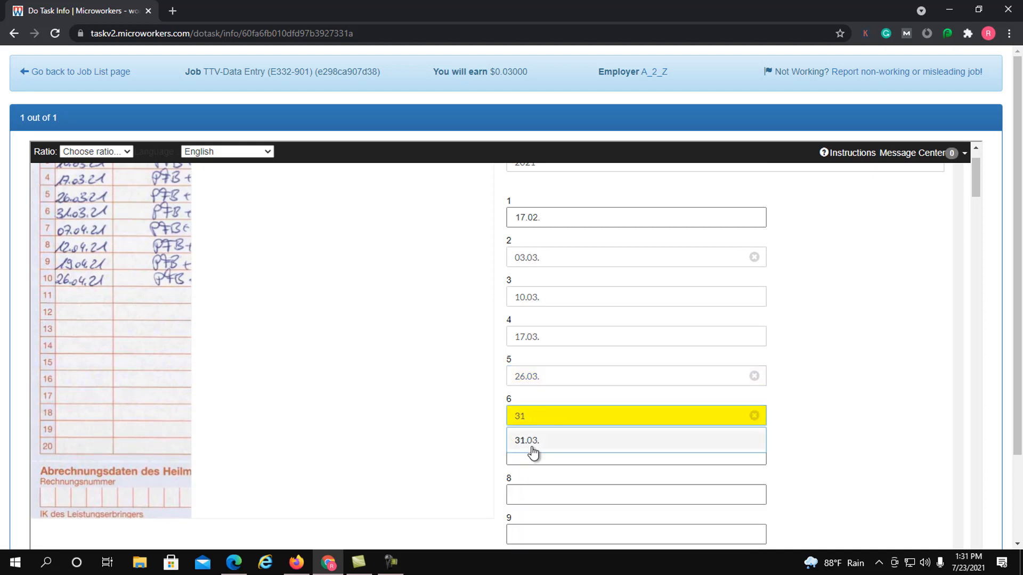
click(531, 444)
Fill rows 7 and 8 of form 1 / 5 with the dates 07.04. and 12.04.
click(536, 457)
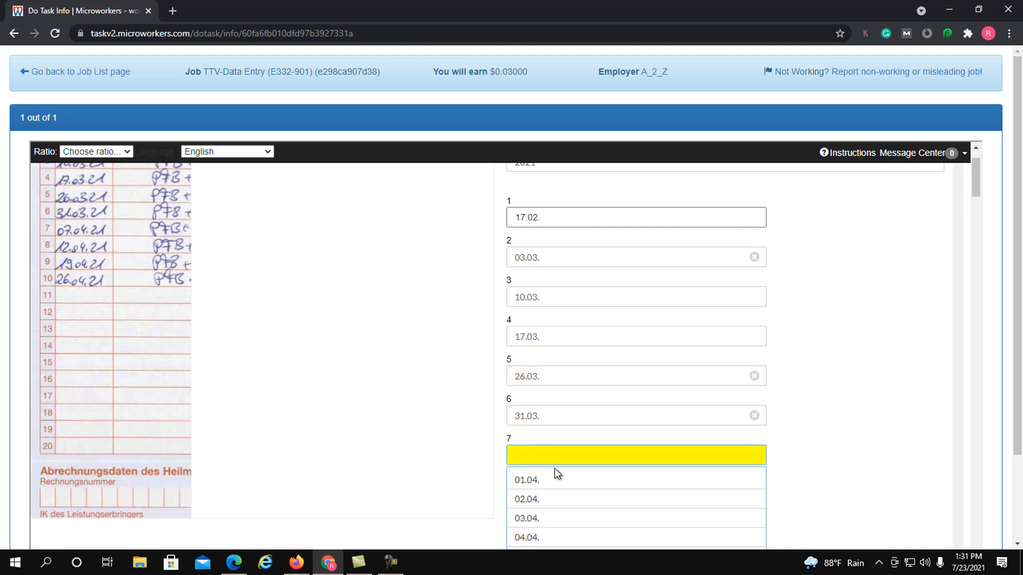
scroll(555, 479, down, 1)
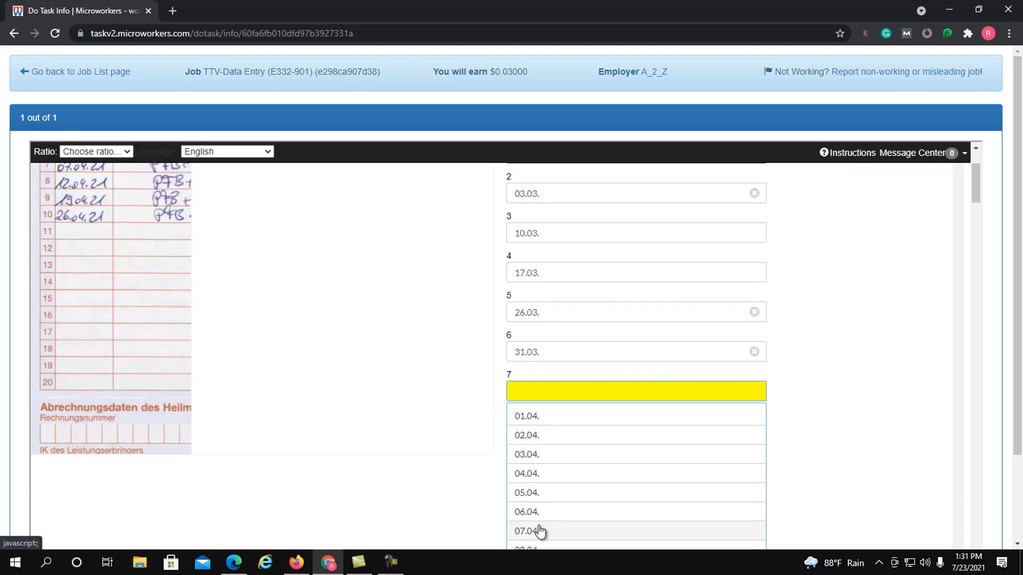
click(539, 531)
click(525, 430)
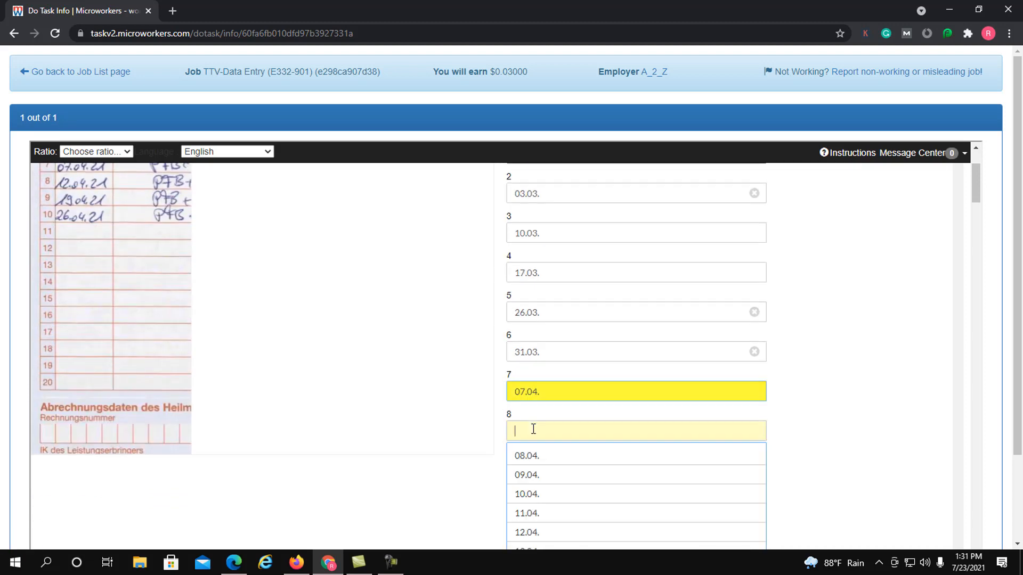
click(536, 532)
Fill rows 9 and 10 of form 1 / 5 with the dates 19.04. and 26.04.
click(537, 469)
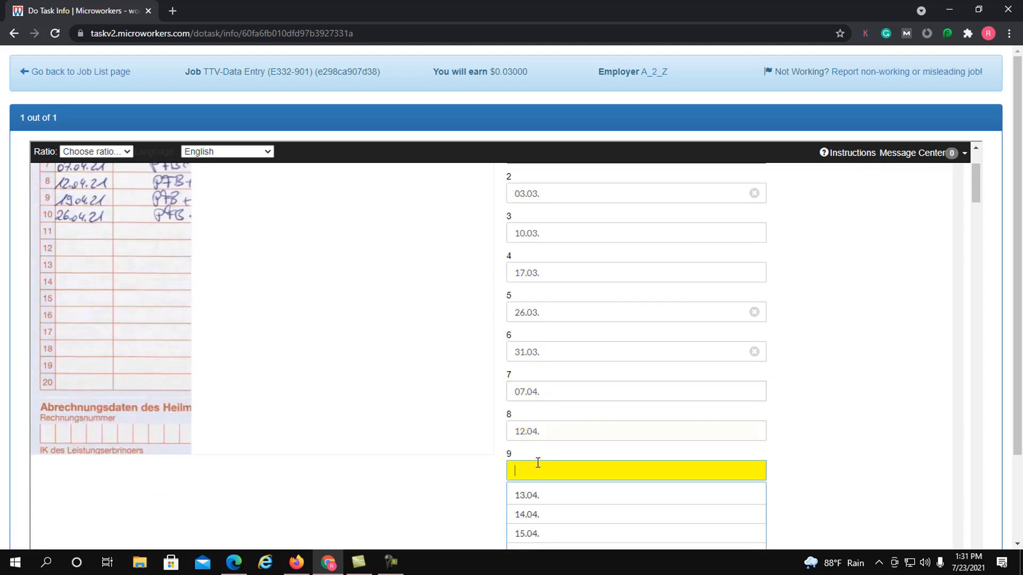
scroll(546, 470, down, 1)
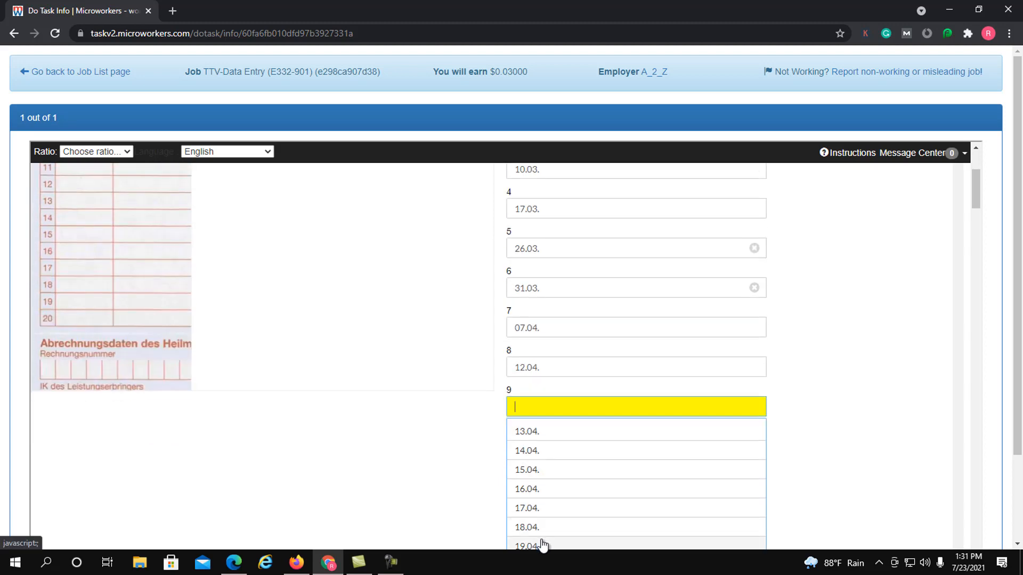
click(546, 543)
click(549, 450)
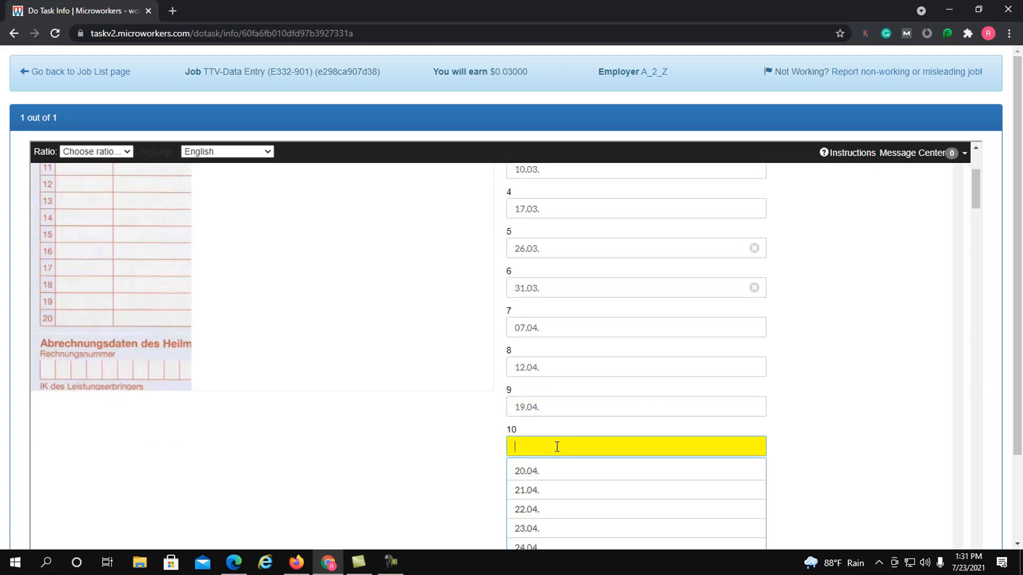
scroll(557, 445, up, 1)
scroll(557, 441, down, 2)
click(531, 523)
In form 2 / 5, set the first date's year to 2021 and enter 18.6.21 as the date in row 1.
scroll(609, 474, down, 7)
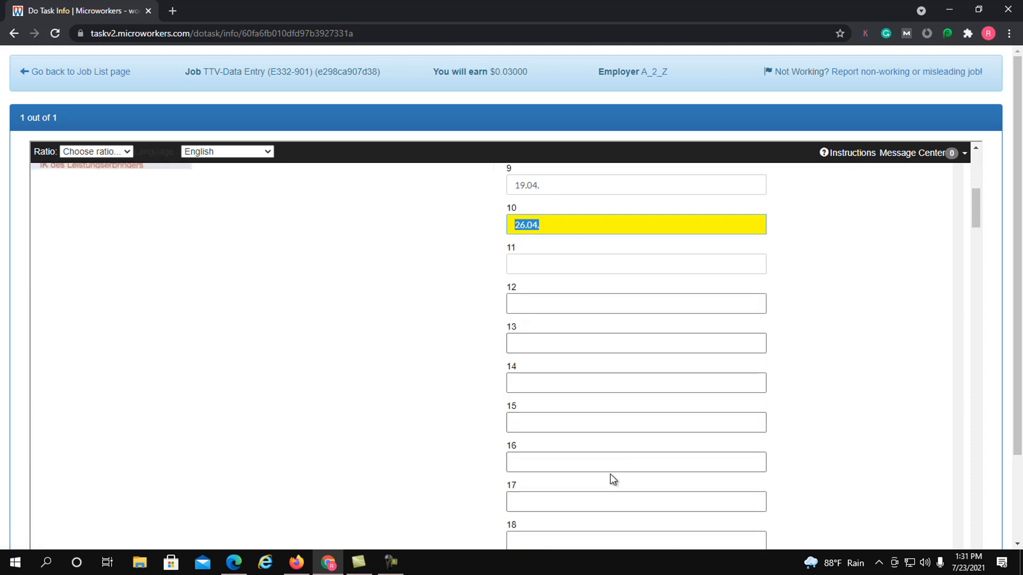
scroll(611, 472, down, 3)
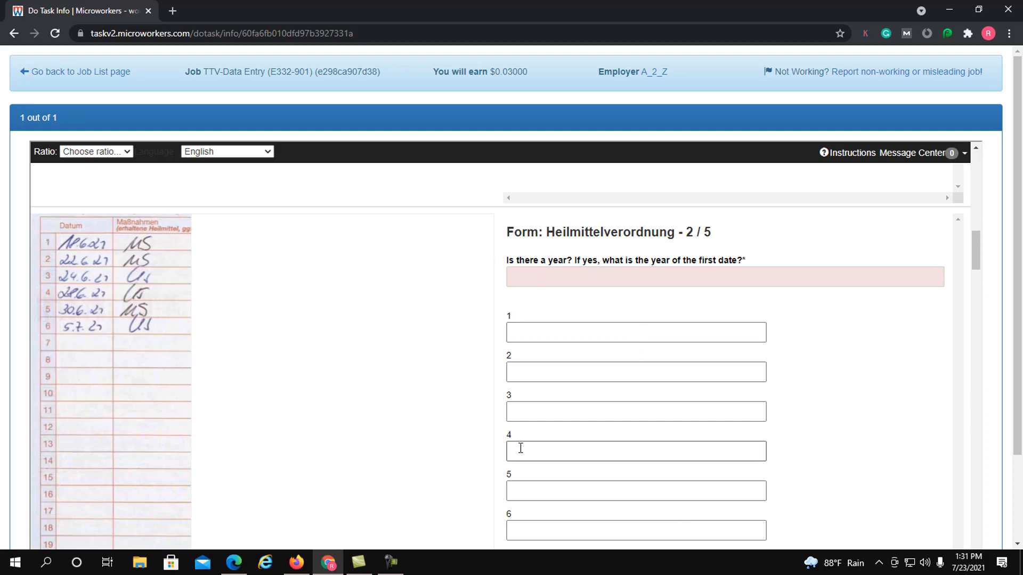
click(555, 277)
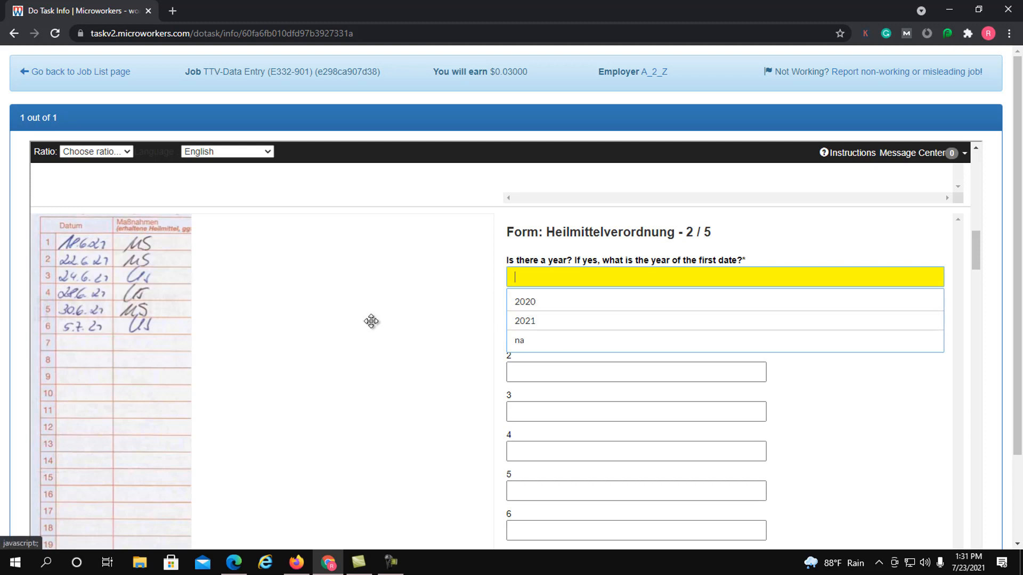
click(549, 322)
click(537, 336)
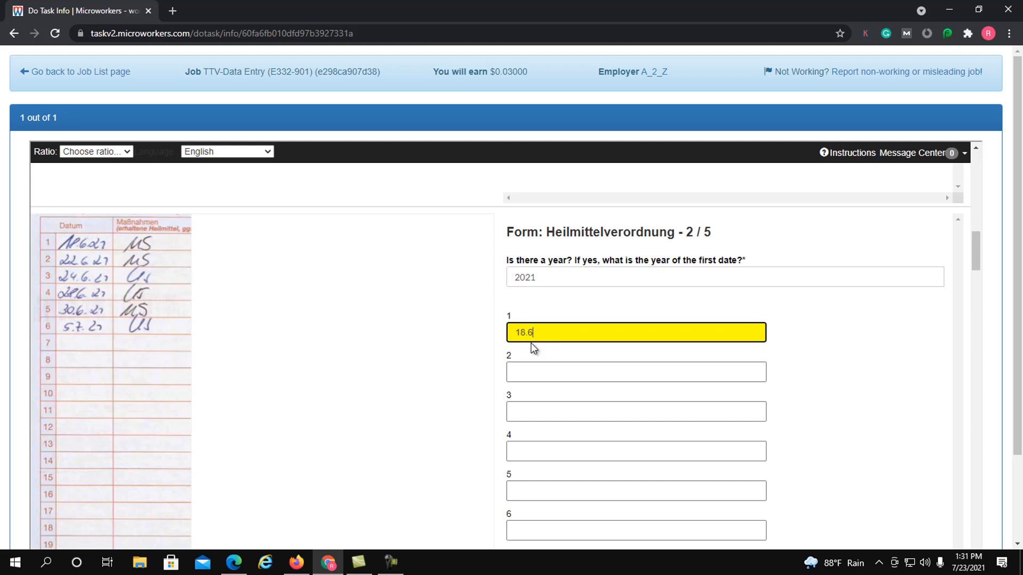
text(18.6.21)
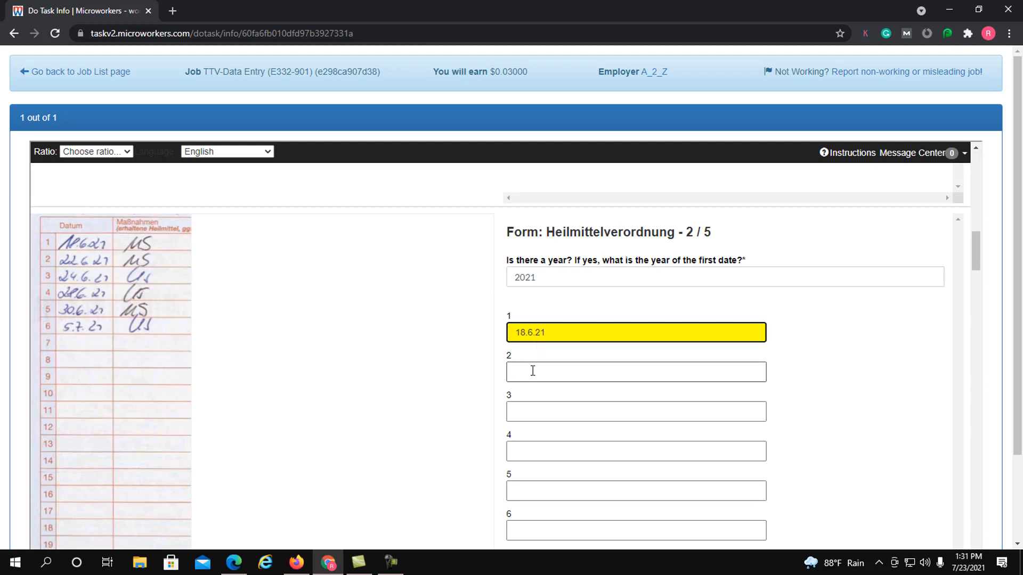
Fill rows 2 and 3 of form 2 / 5 with the dates 22.06. and 24.06.
click(532, 371)
click(529, 459)
click(536, 409)
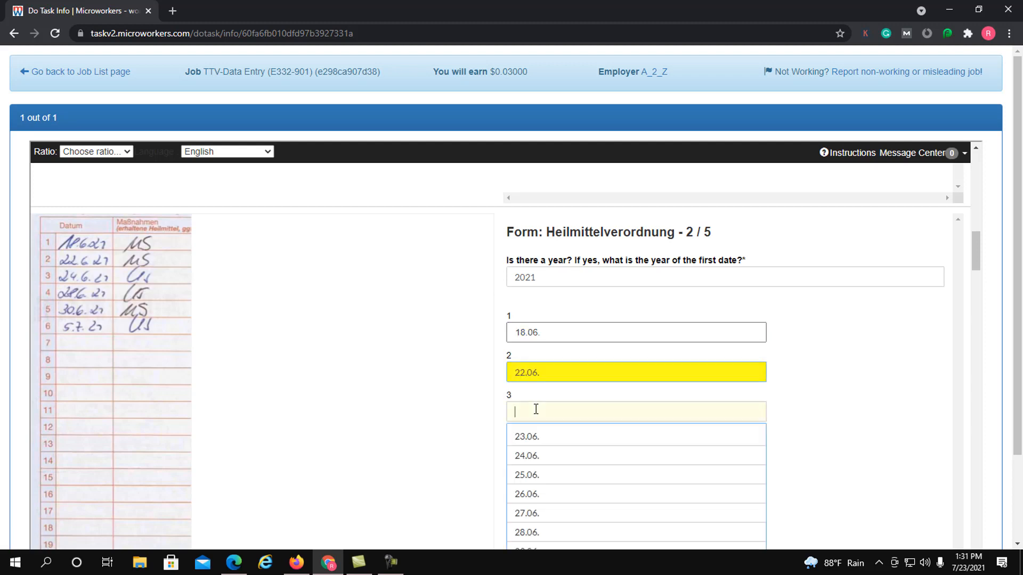
scroll(536, 447, down, 1)
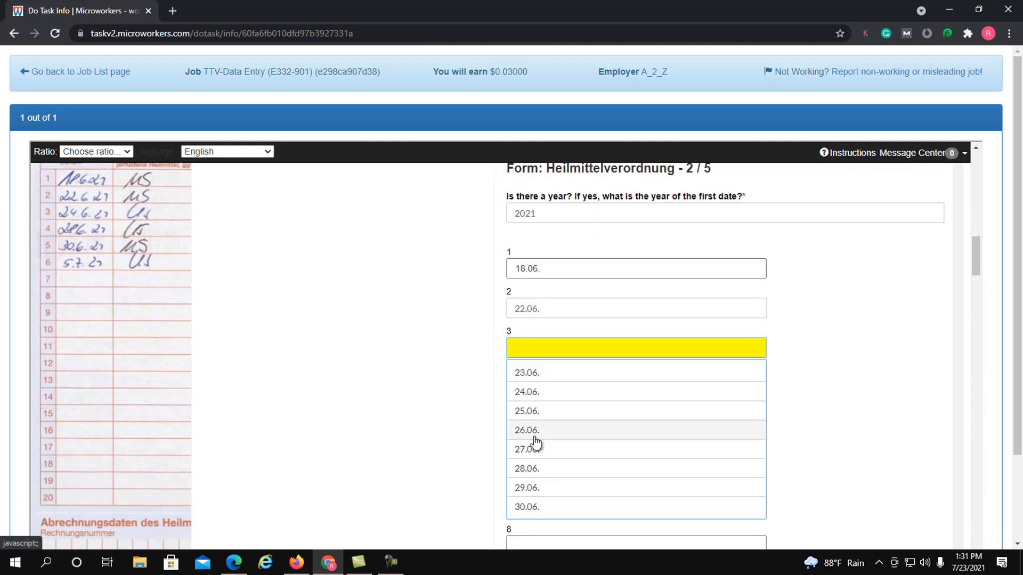
click(527, 392)
Fill rows 4, 5 and 6 of form 2 / 5 with the dates 28.06., 30.06. and 05.07.
click(527, 391)
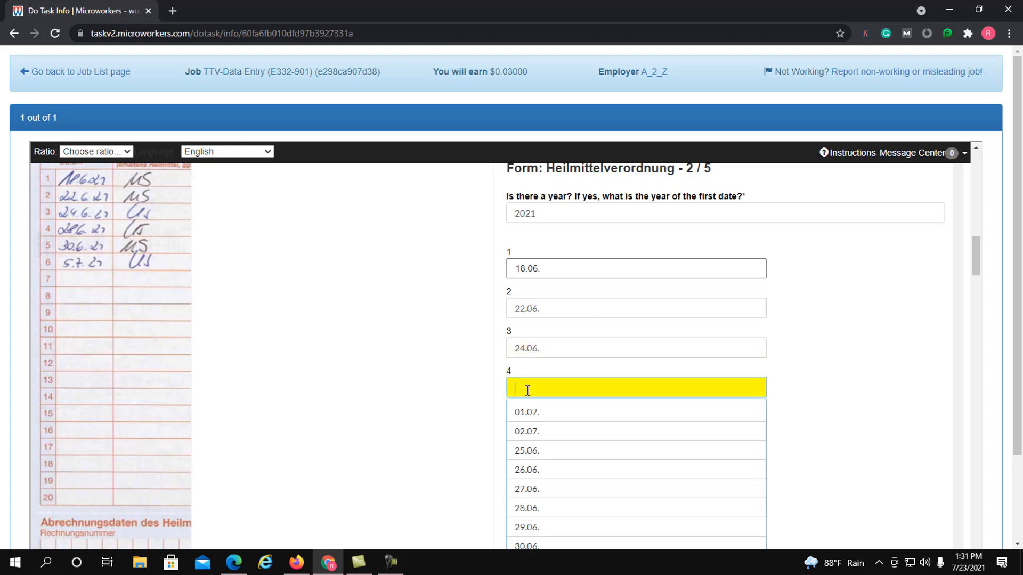
scroll(530, 390, down, 1)
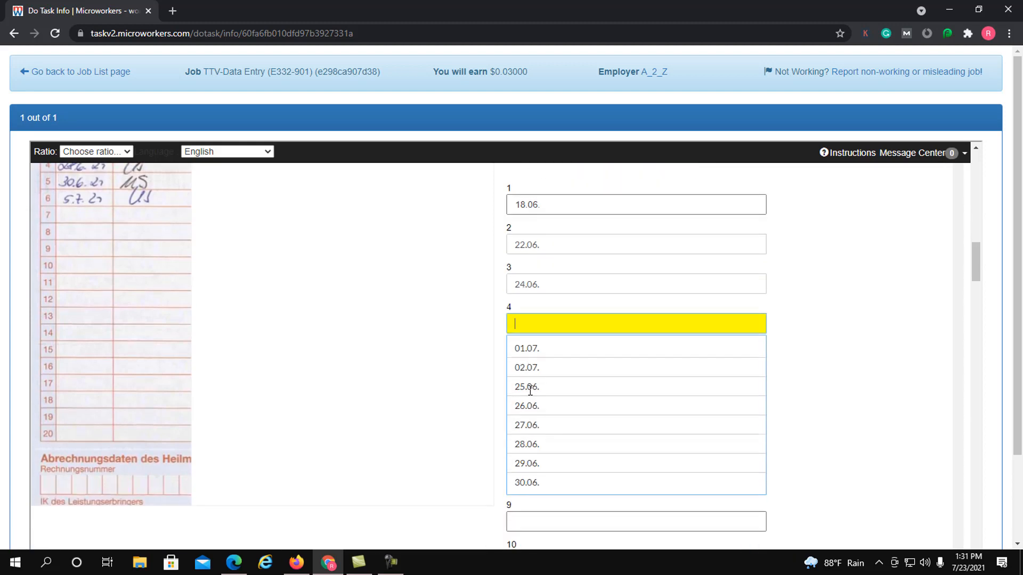
click(532, 445)
click(533, 365)
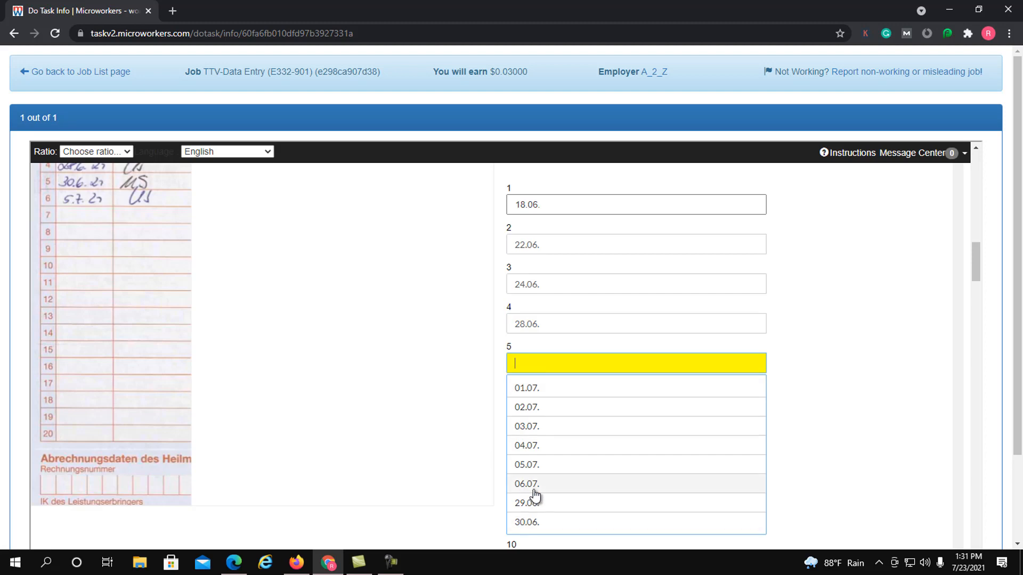
click(534, 523)
click(554, 408)
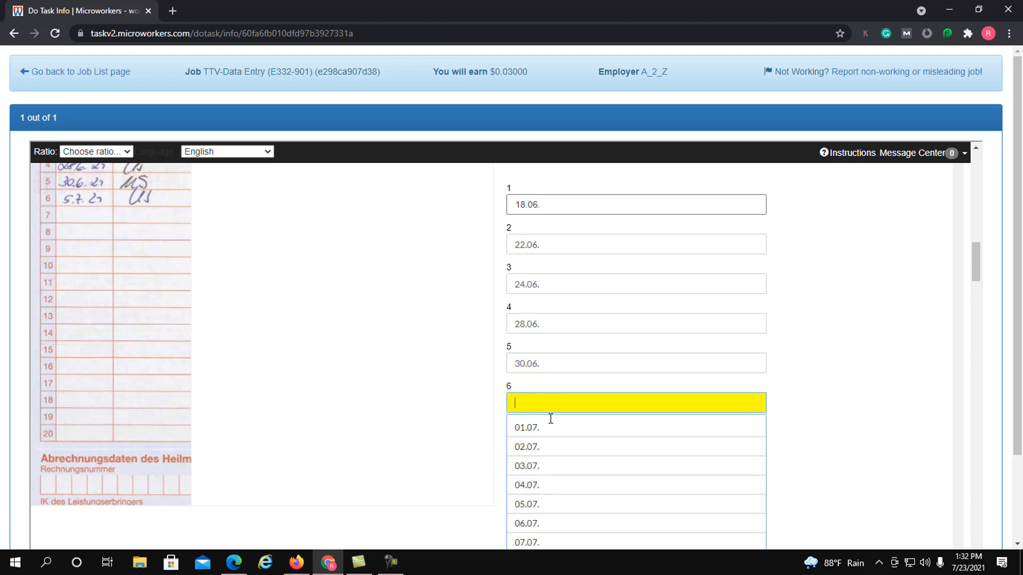
click(533, 505)
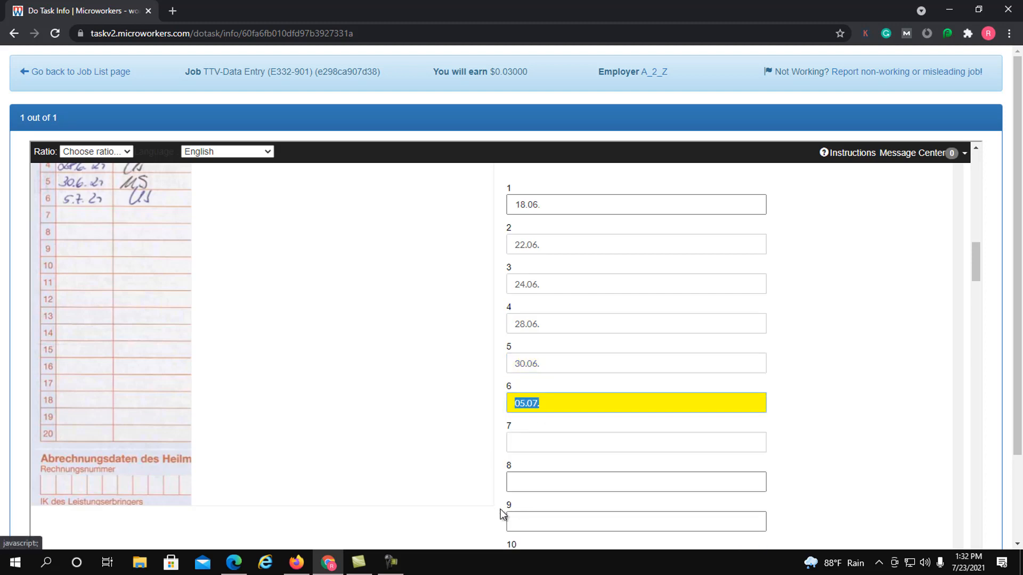
In form 3 / 5, set the first date's year to 2021 and enter 27.04. as the date in row 1.
scroll(684, 439, down, 7)
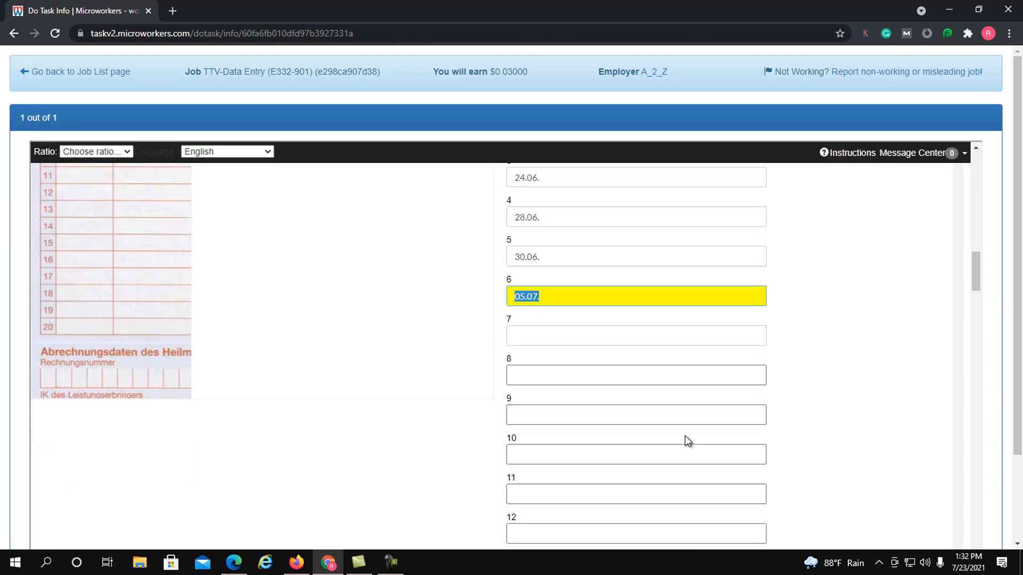
scroll(680, 438, down, 9)
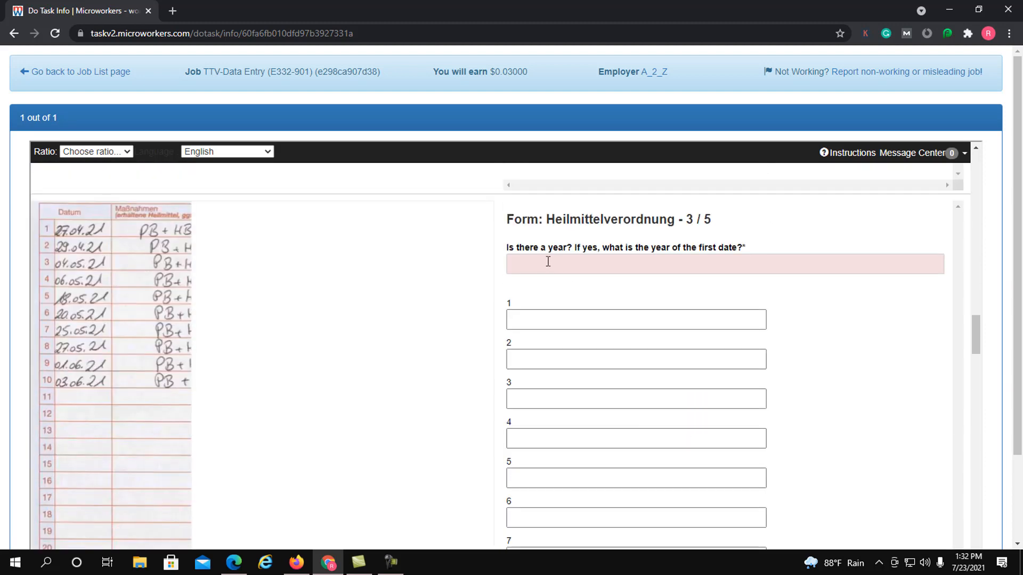
click(545, 261)
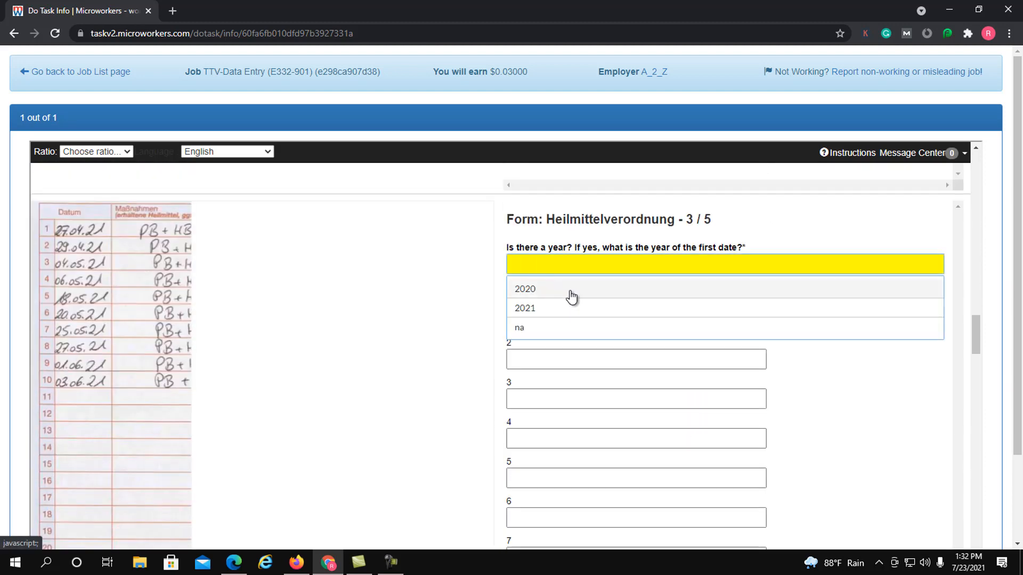
click(541, 311)
click(535, 322)
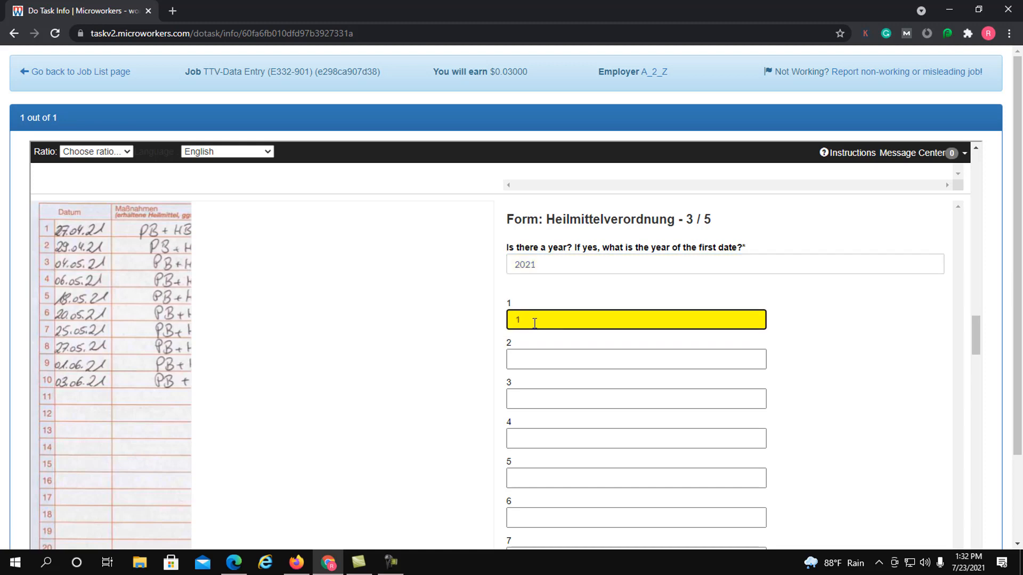
text(17)
key(BackSpace)
key(BackSpace)
text(27)
key(BackSpace)
Fill rows 2, 3 and 4 of form 3 / 5 with the dates 29.04., 04.05. and 06.05.
click(538, 355)
scroll(542, 362, down, 1)
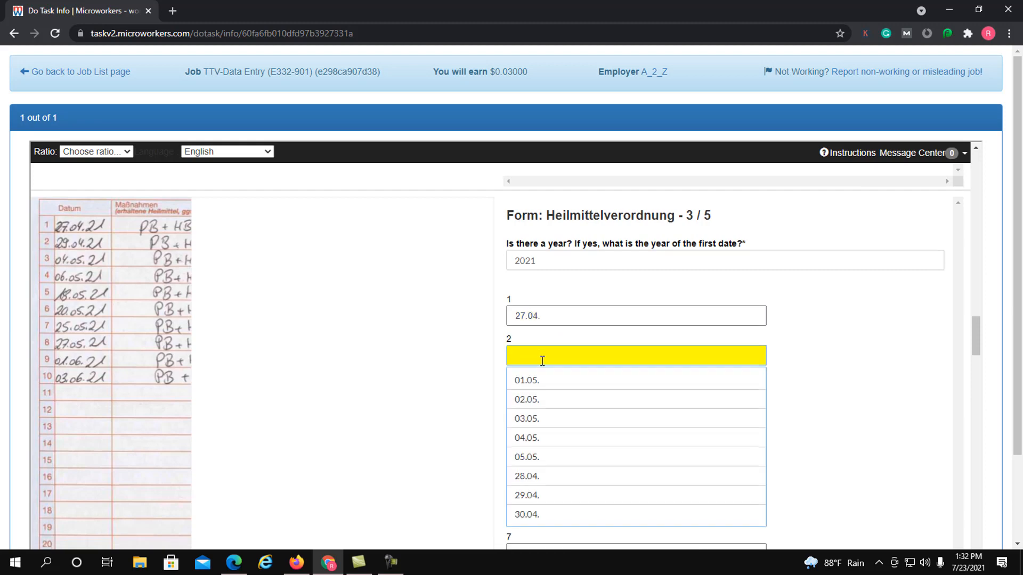
click(534, 437)
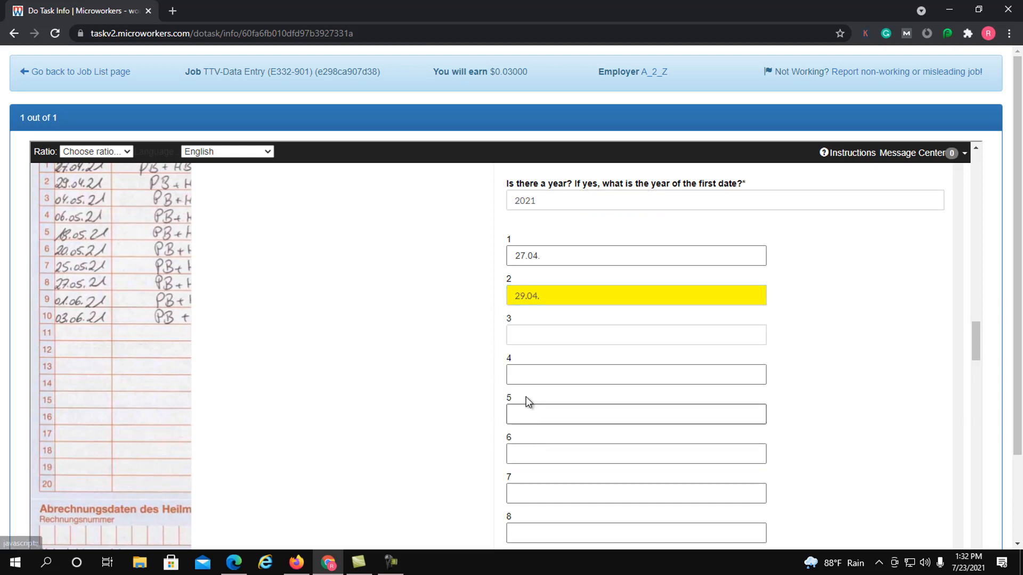
click(526, 334)
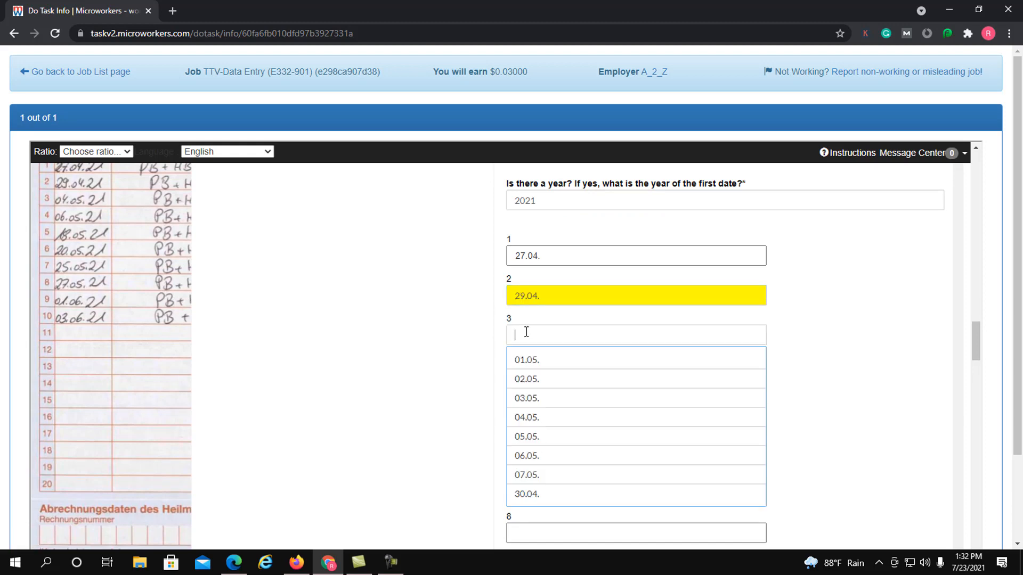
click(525, 417)
click(534, 375)
click(526, 416)
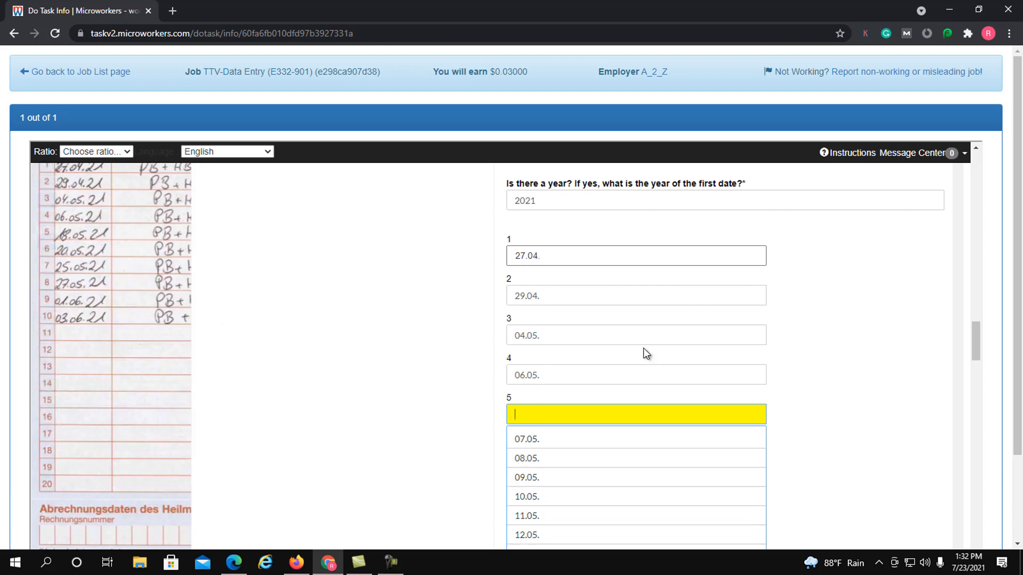
Fill rows 5 and 6 of form 3 / 5 with the dates 18.05. and 20.05.
text(1)
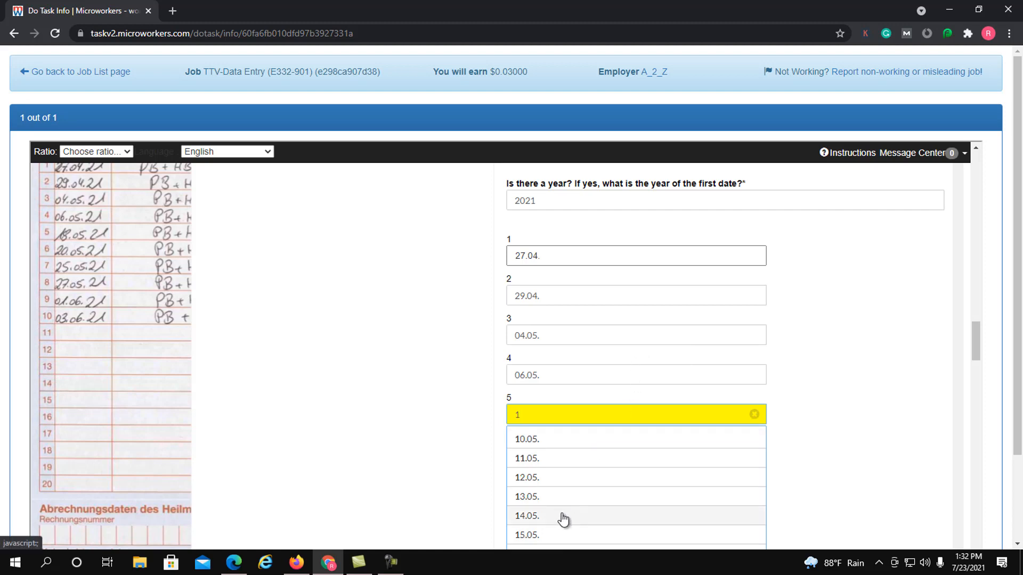
text(8)
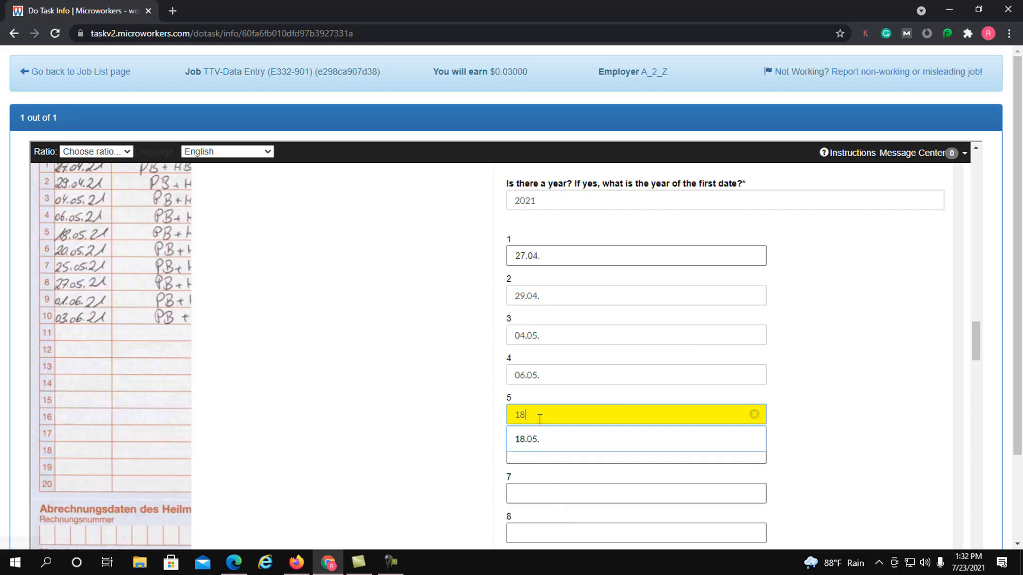
click(542, 439)
scroll(541, 442, down, 1)
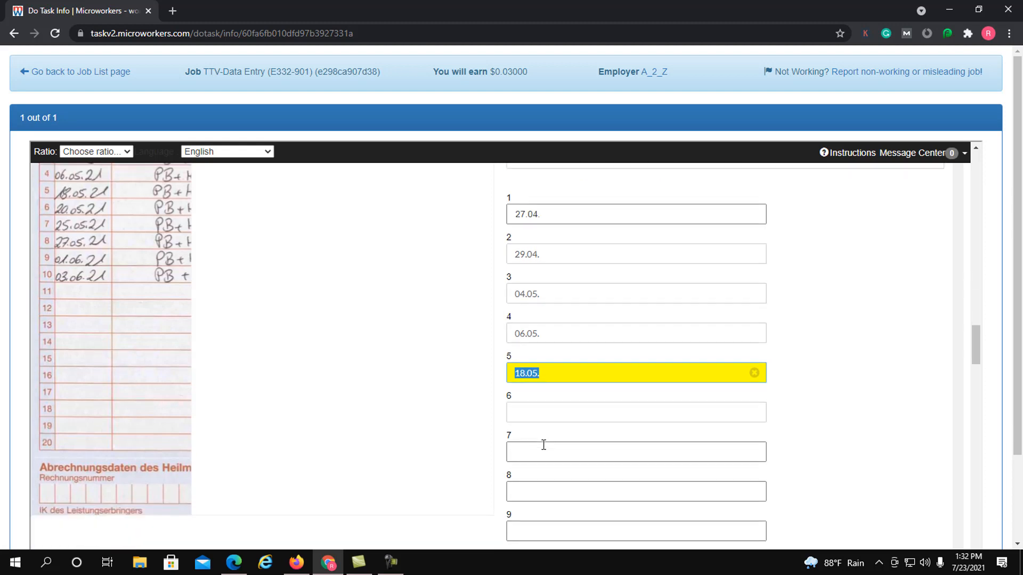
click(535, 383)
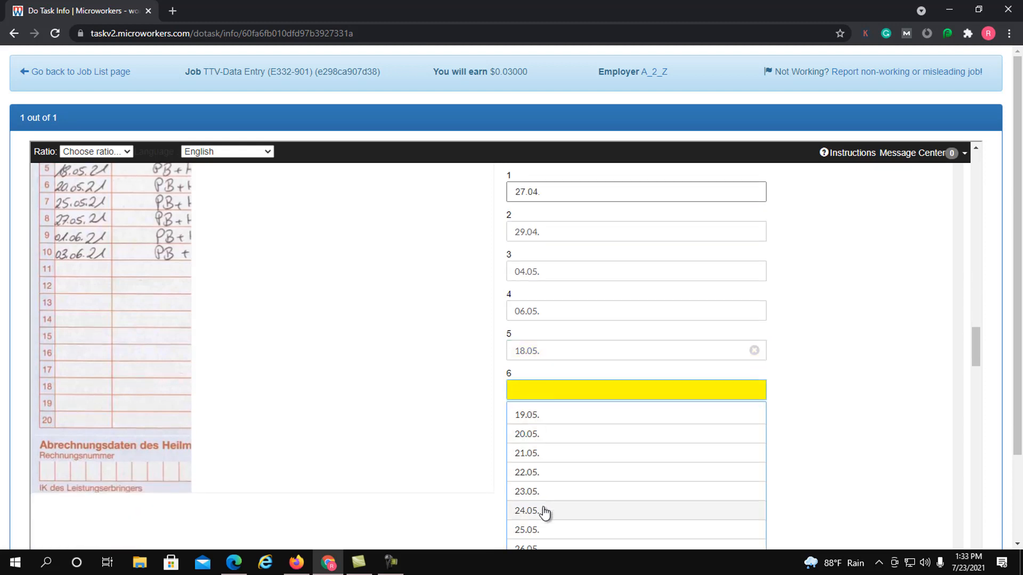
click(531, 434)
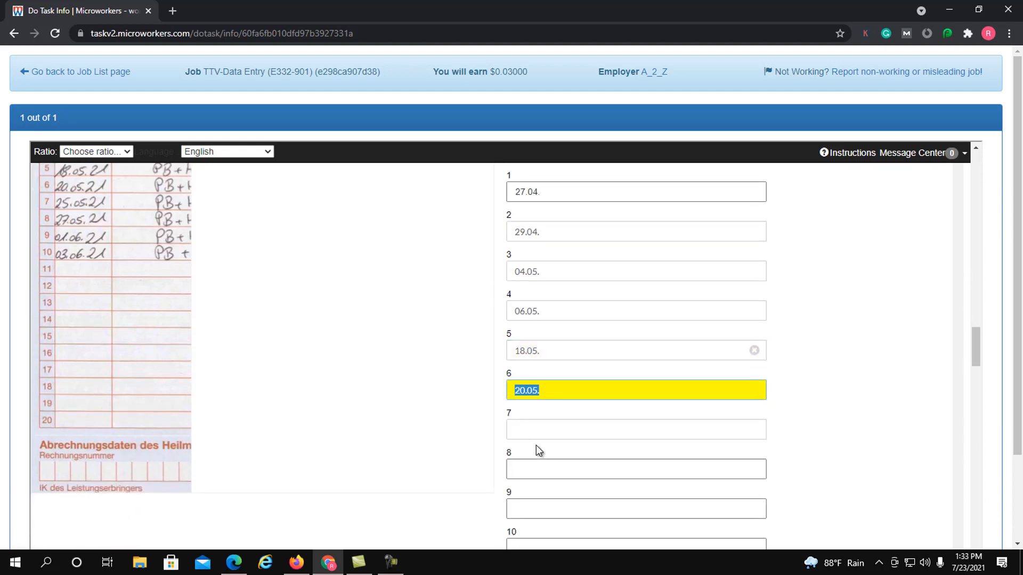
Fill rows 7 and 8 of form 3 / 5 with the dates 25.05. and 27.05.
click(534, 432)
click(548, 529)
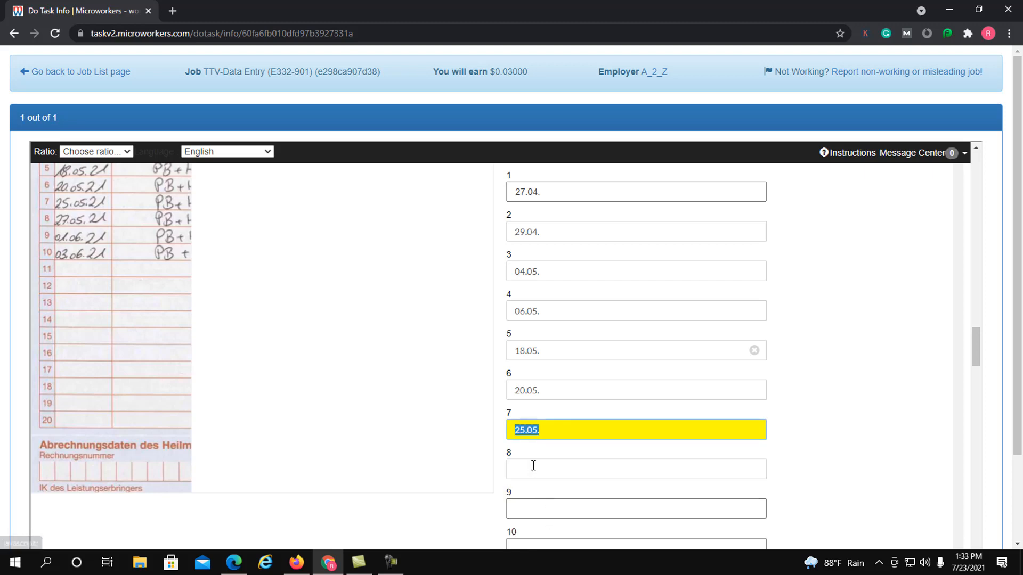
click(534, 465)
scroll(543, 469, down, 1)
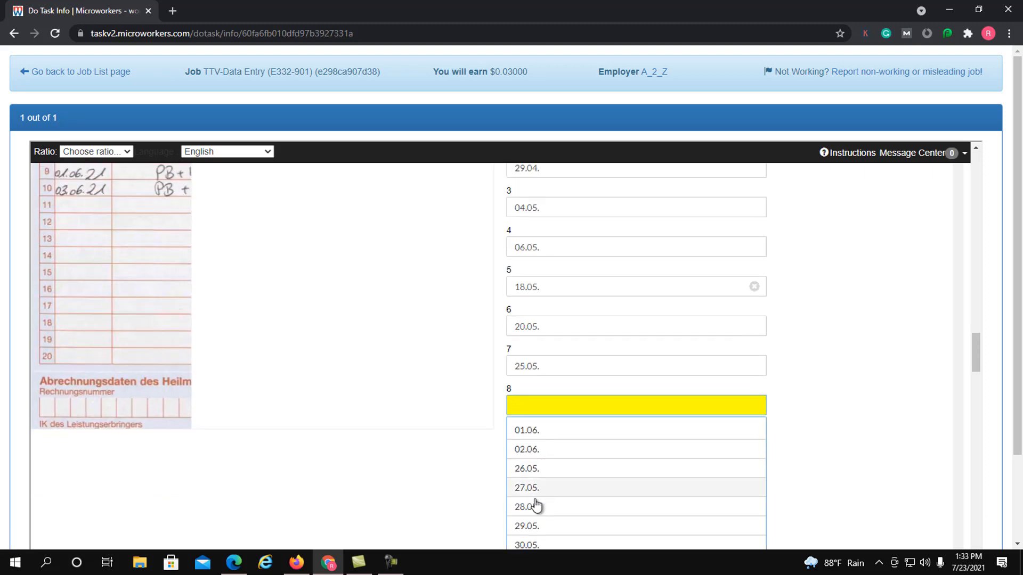
click(537, 488)
scroll(538, 483, up, 1)
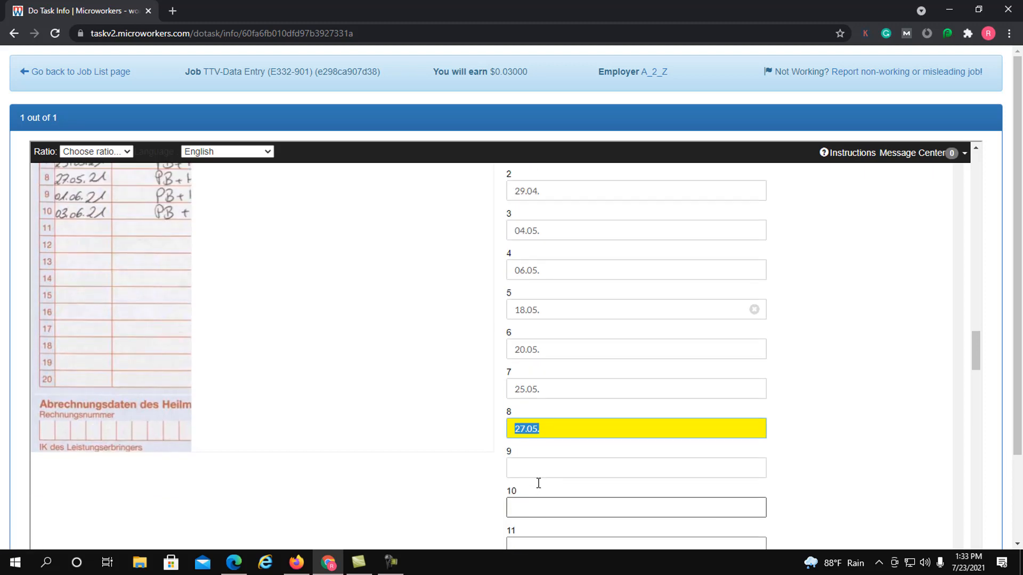
scroll(538, 483, down, 1)
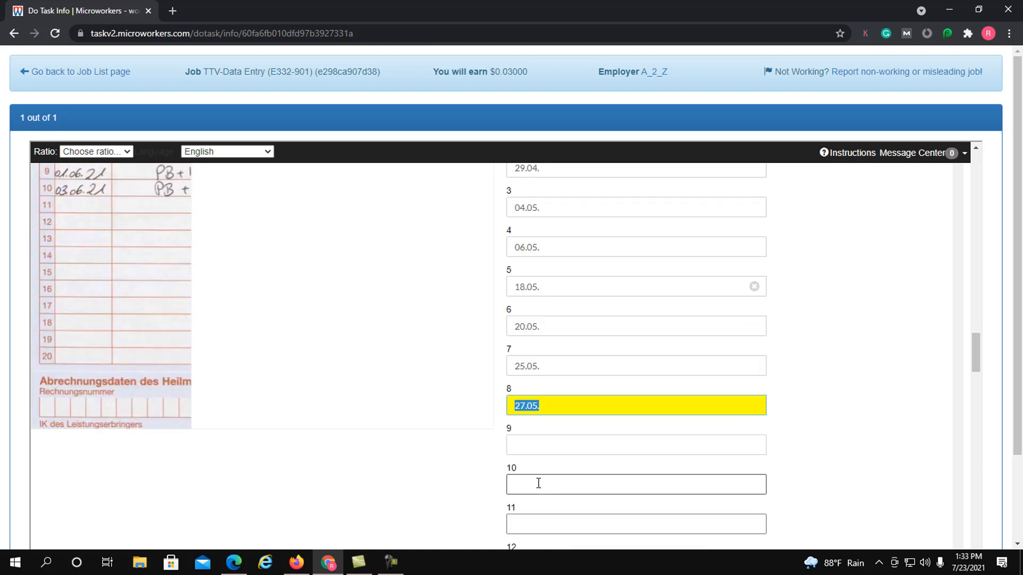
Fill rows 9 and 10 of form 3 / 5 with the dates 01.06. and 03.06.
click(536, 448)
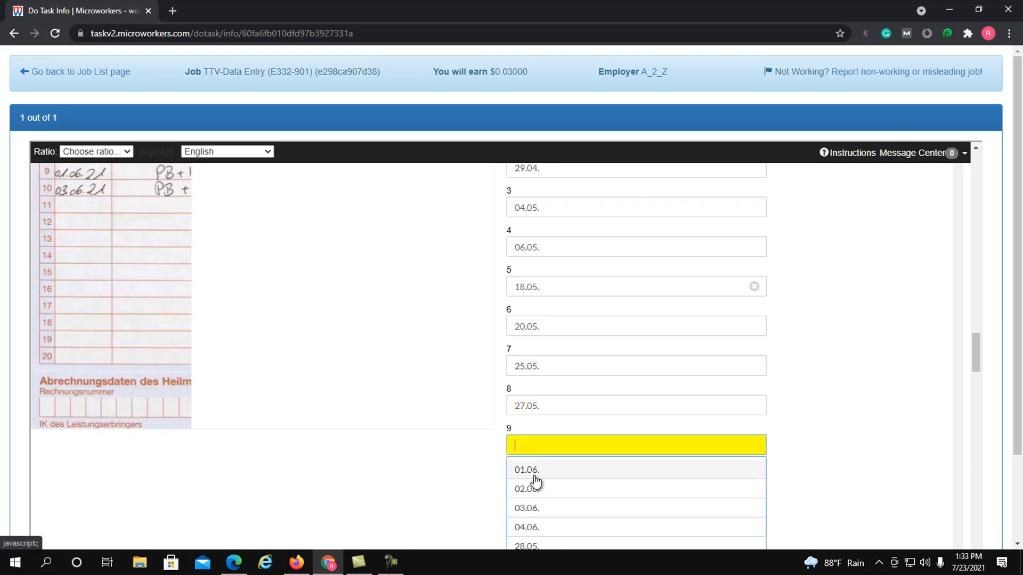
click(533, 471)
click(536, 482)
click(544, 532)
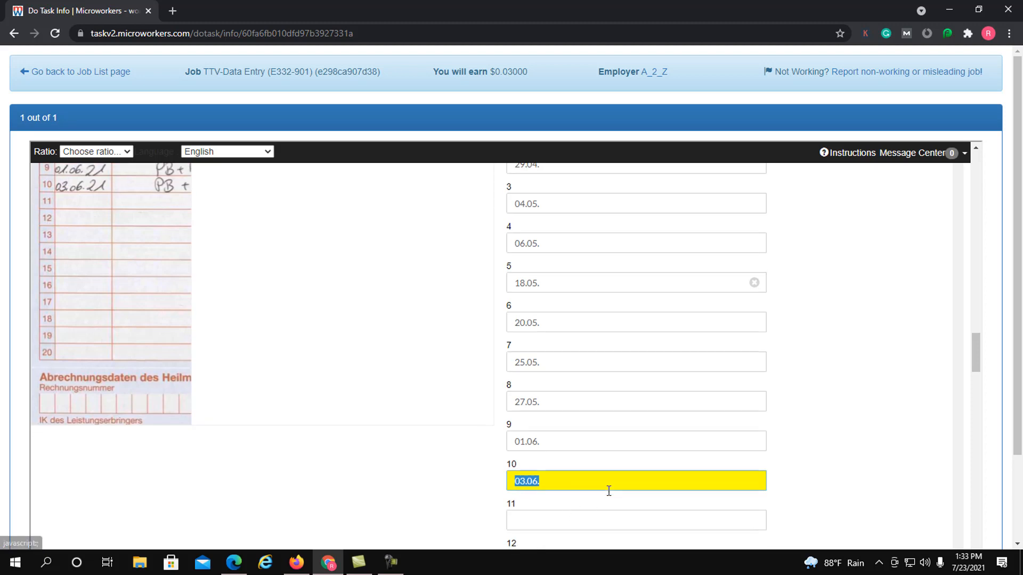
In form 4 / 5, set the first date's year to 2021 and enter 10.6.21 as the date in row 1.
scroll(607, 485, up, 1)
scroll(607, 485, down, 3)
scroll(605, 489, down, 10)
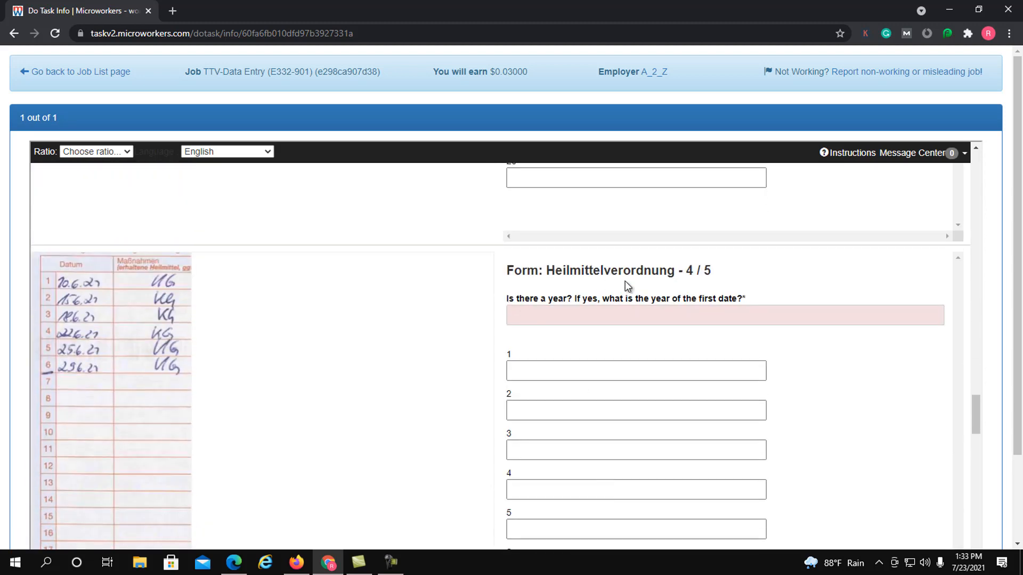
click(542, 317)
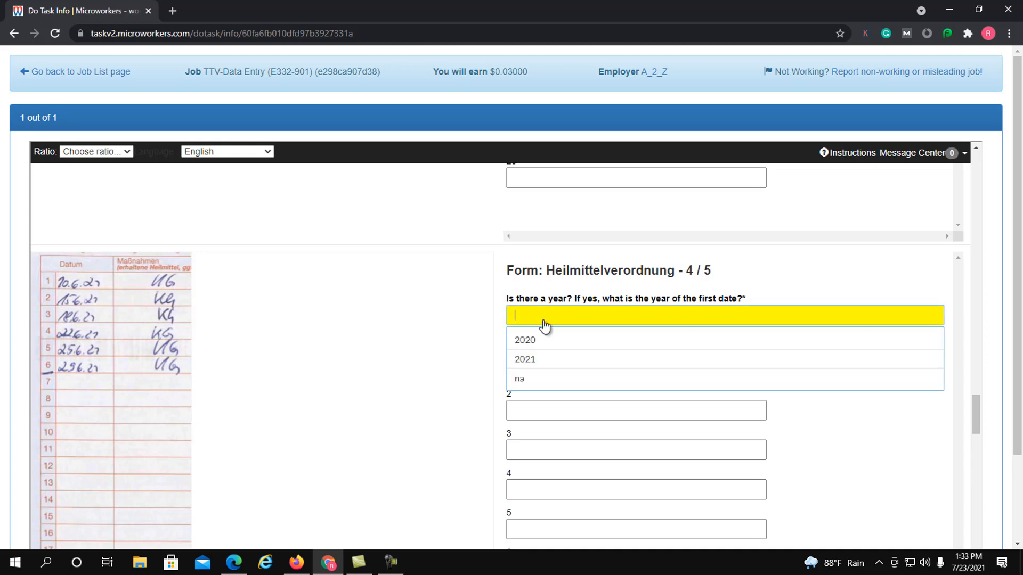
click(552, 358)
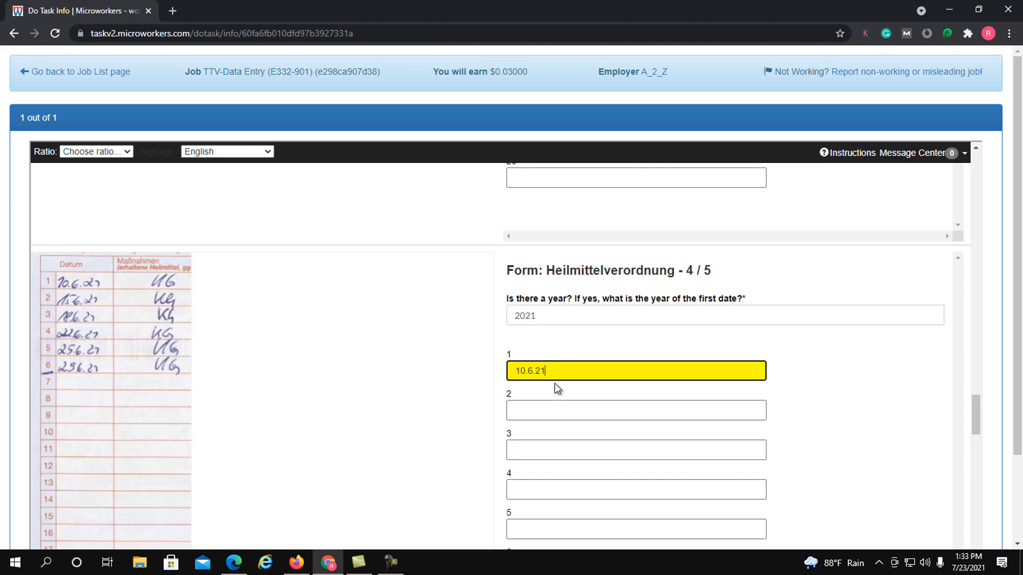
Fill rows 2 and 3 of form 4 / 5 with the dates 15.06. and 18.06.
click(540, 410)
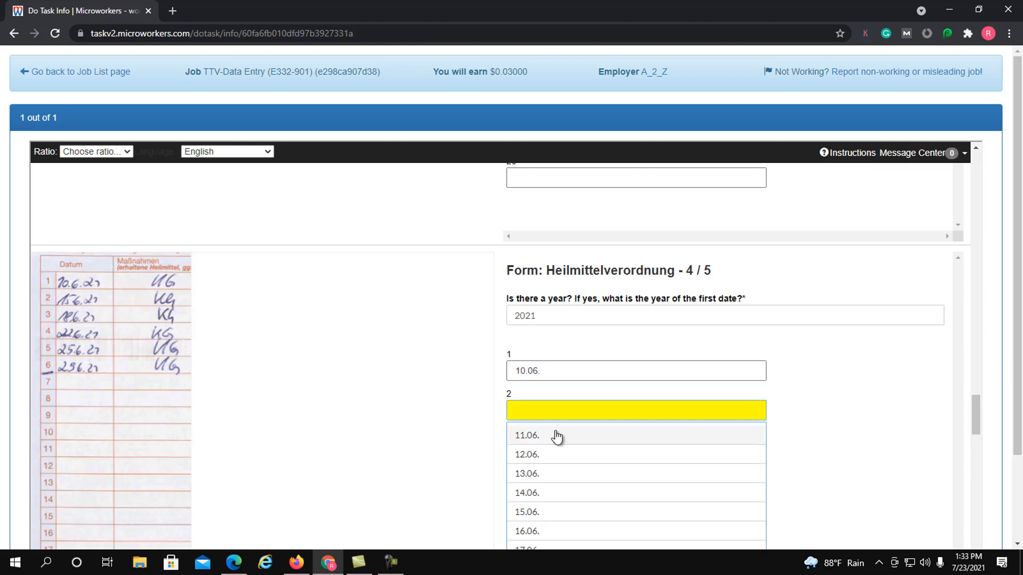
scroll(555, 434, down, 1)
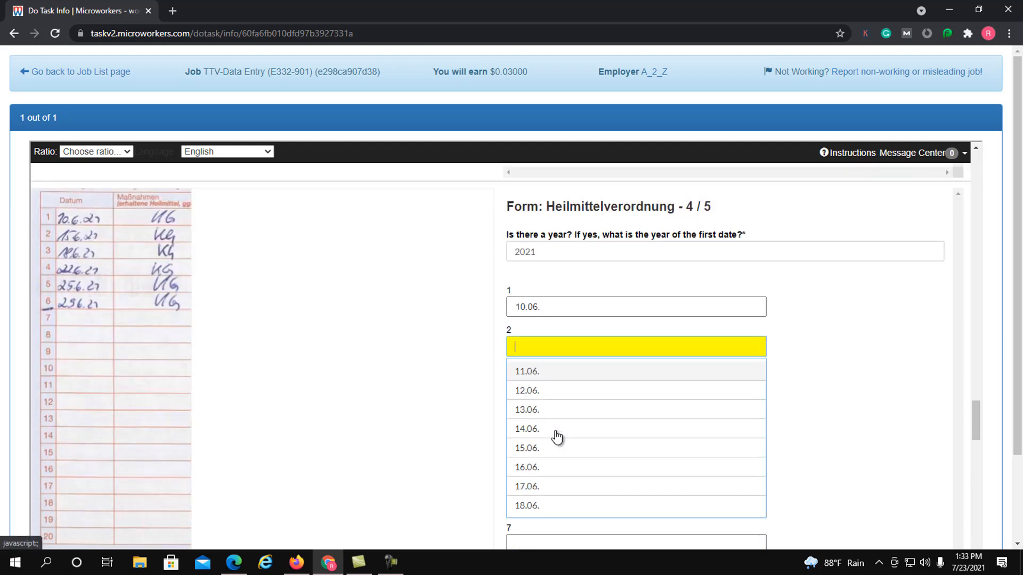
click(529, 456)
click(533, 384)
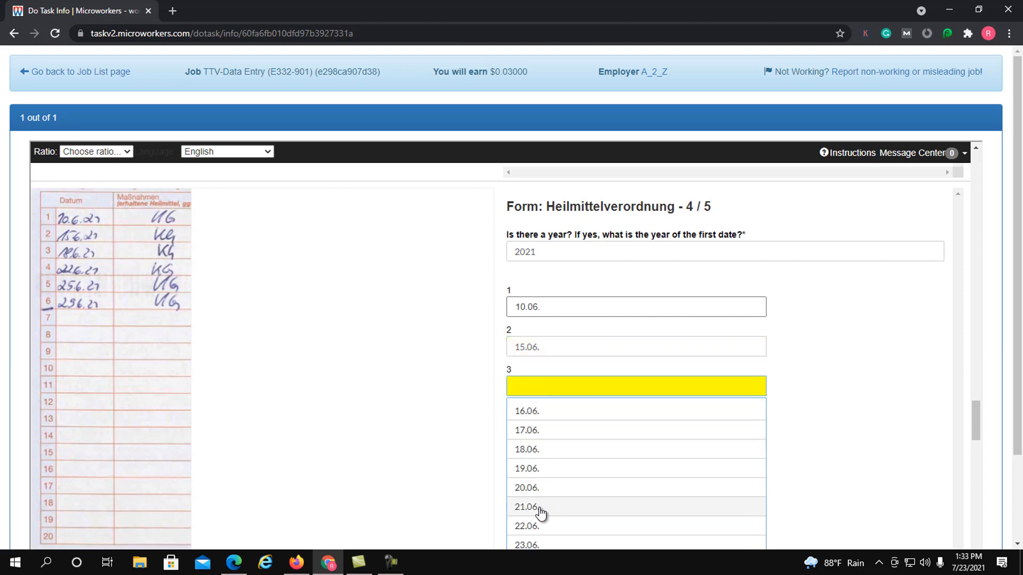
click(531, 449)
Fill rows 4, 5 and 6 of form 4 / 5 with the dates 22.06., 25.06. and 29.06.
click(543, 435)
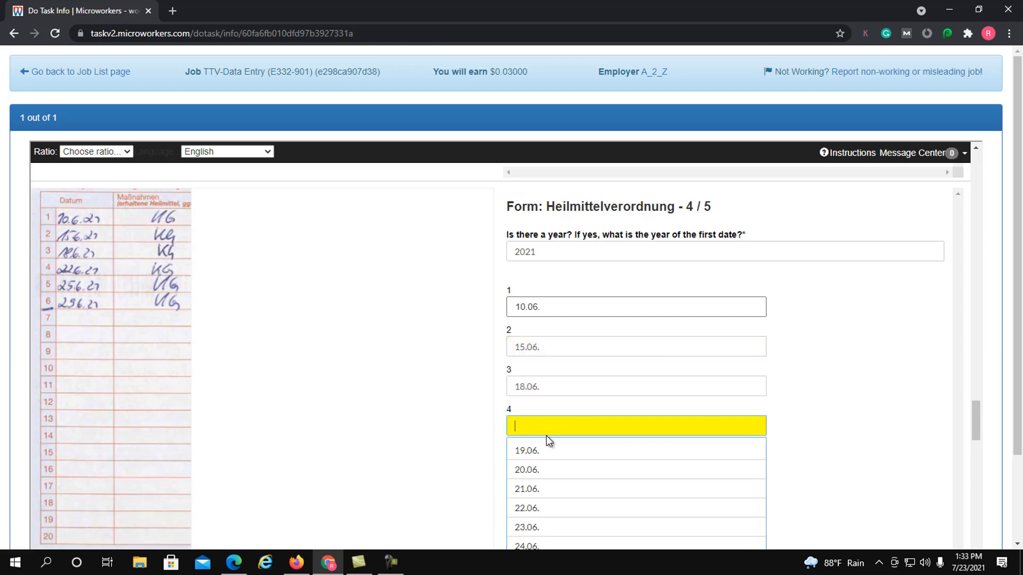
click(534, 505)
scroll(548, 491, down, 1)
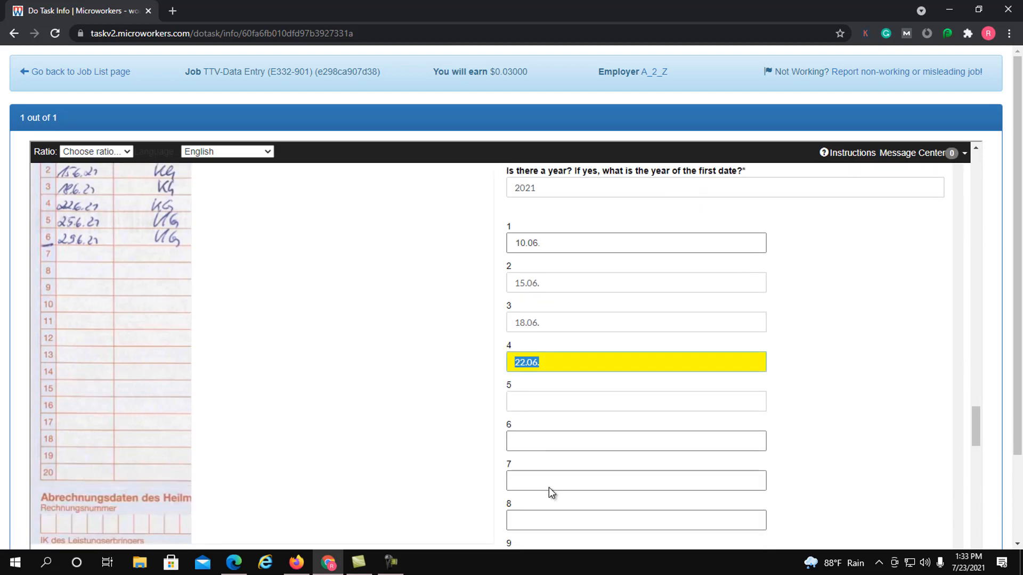
click(533, 402)
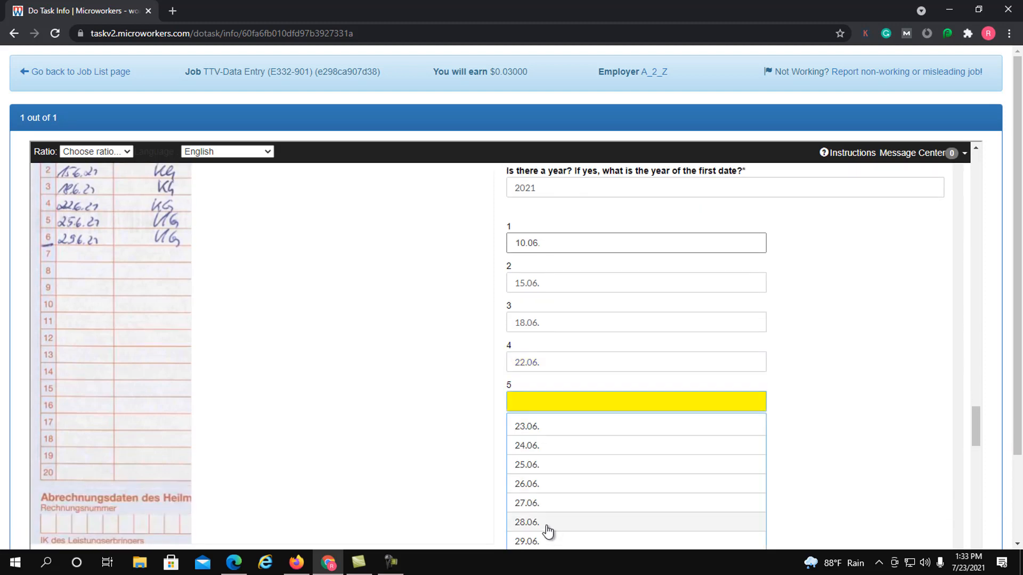
click(531, 465)
click(531, 446)
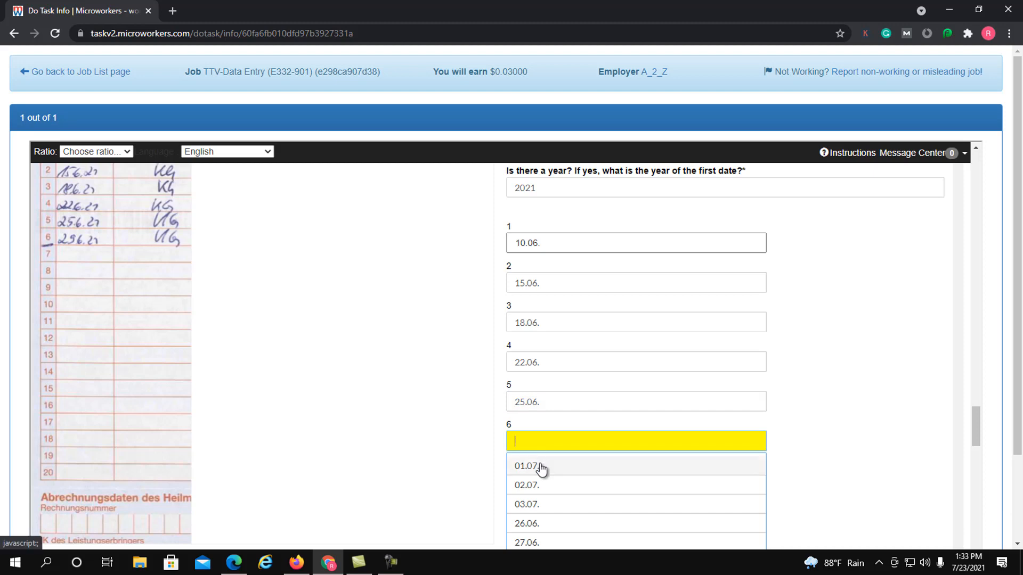
scroll(551, 490, down, 1)
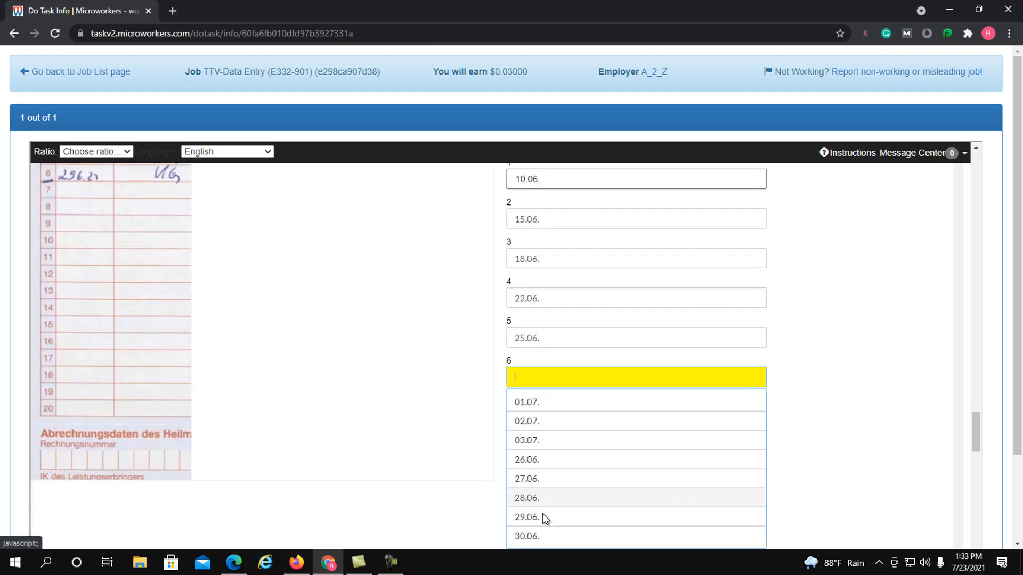
click(541, 518)
In form 5 / 5, set the first date's year to 2021 and enter 18.05. as the date in row 1.
scroll(557, 495, down, 5)
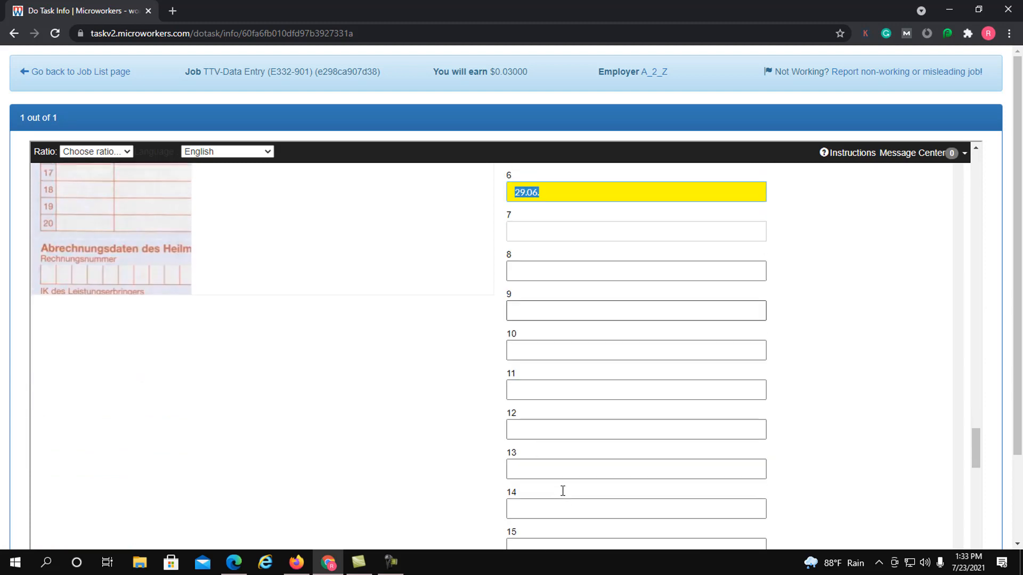
scroll(563, 491, down, 6)
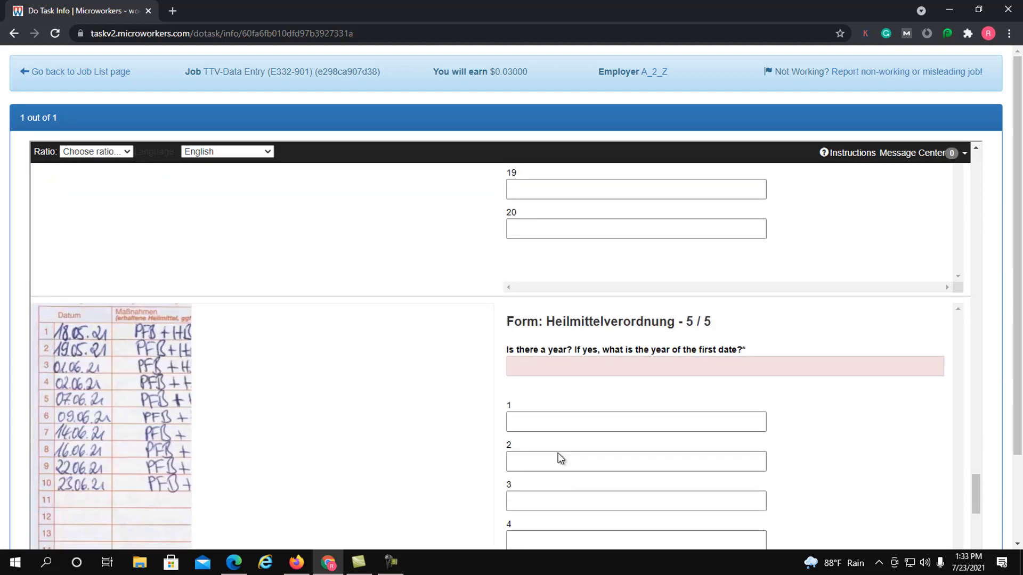
click(538, 369)
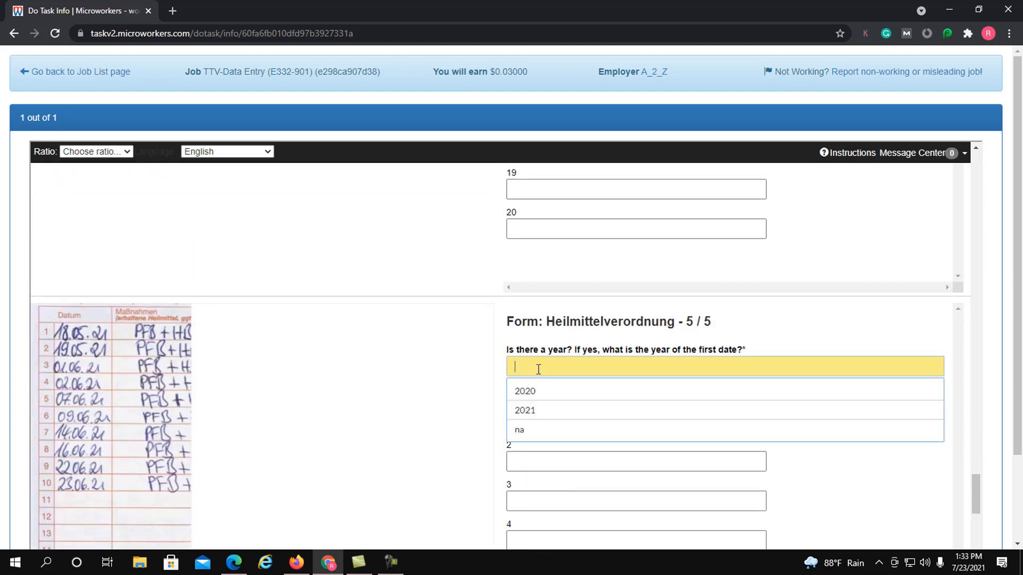
click(543, 408)
click(537, 422)
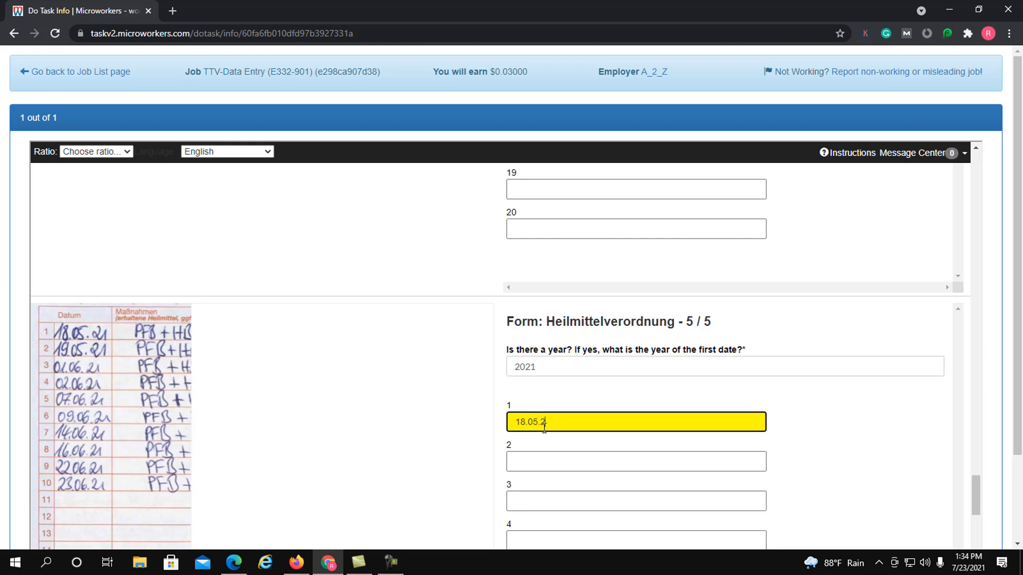
key(BackSpace)
Fill rows 2 and 3 of form 5 / 5 with the dates 19.05. and 01.06.
click(548, 464)
scroll(551, 456, down, 1)
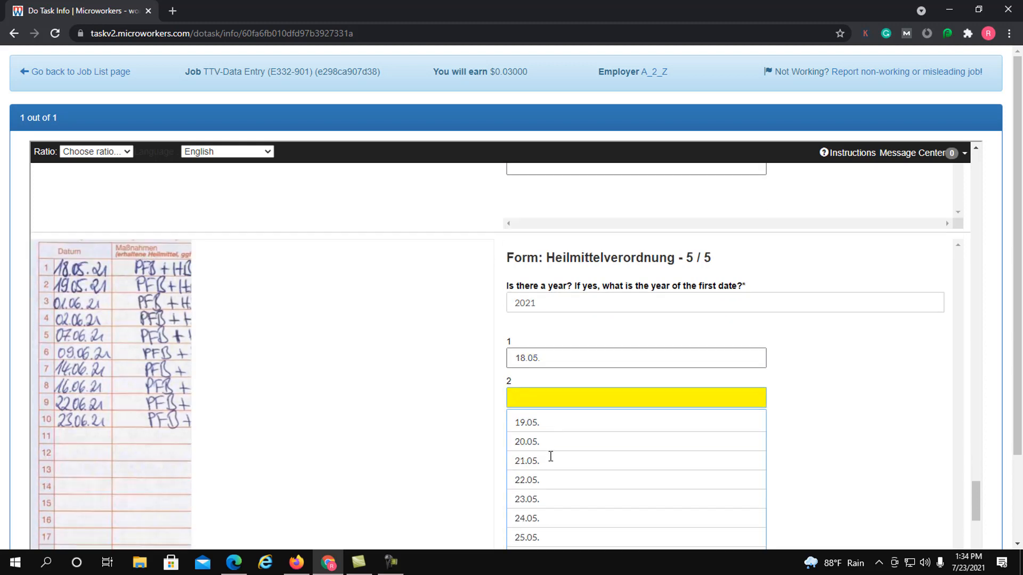
click(535, 425)
click(545, 441)
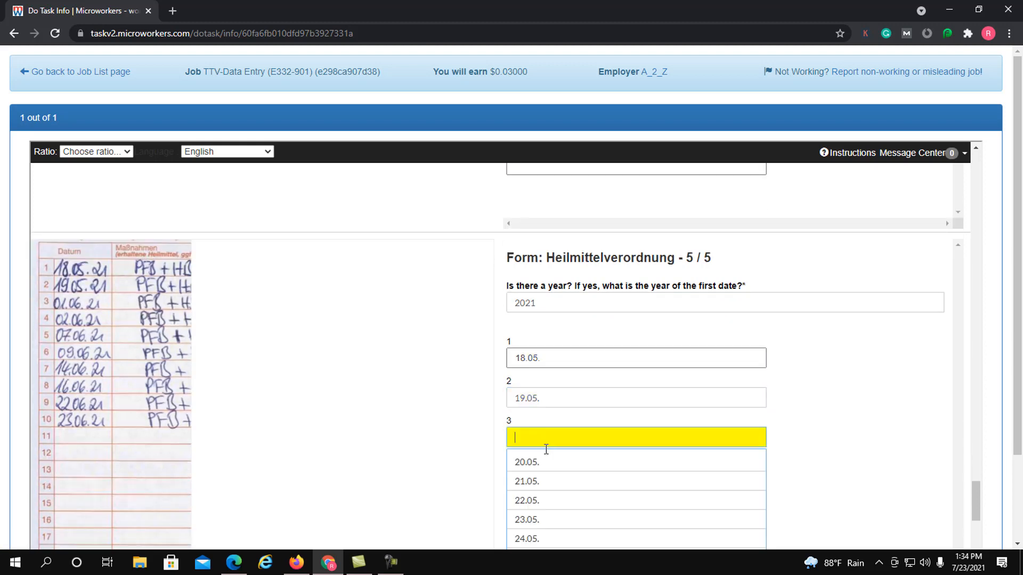
text(0)
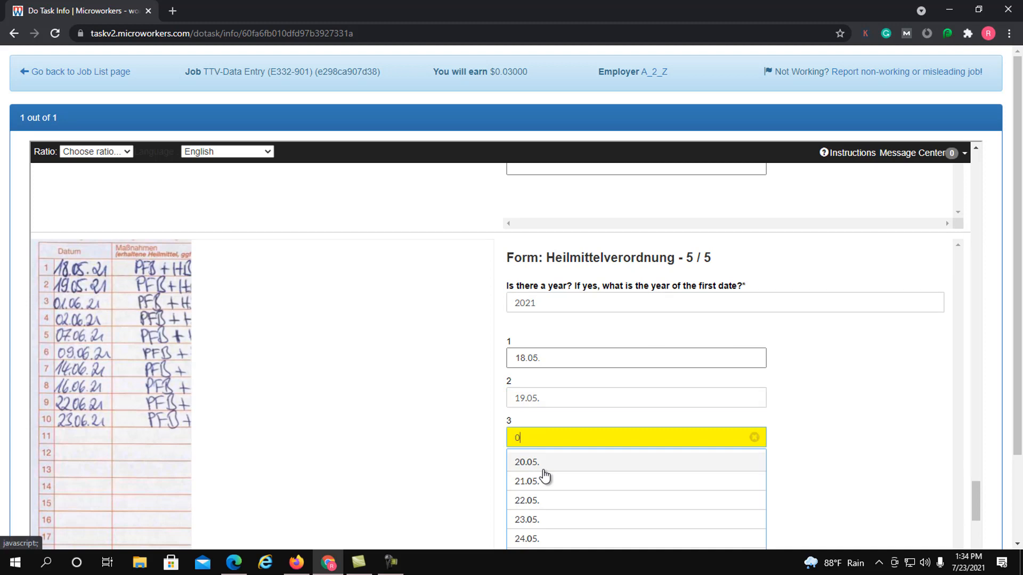
text(1)
click(539, 464)
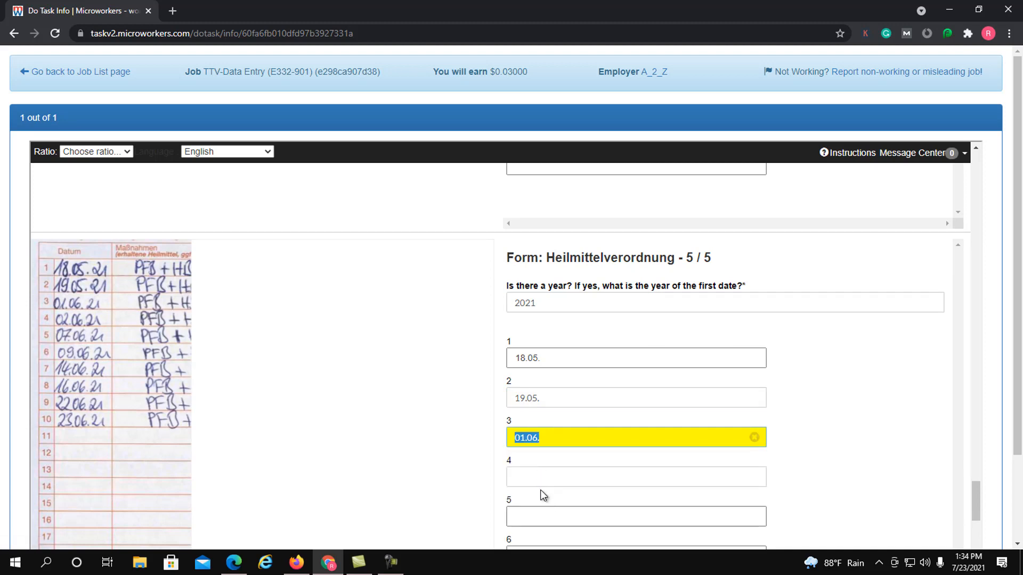
Fill rows 4 and 5 of form 5 / 5 with the dates 02.06. and 07.06.
click(533, 478)
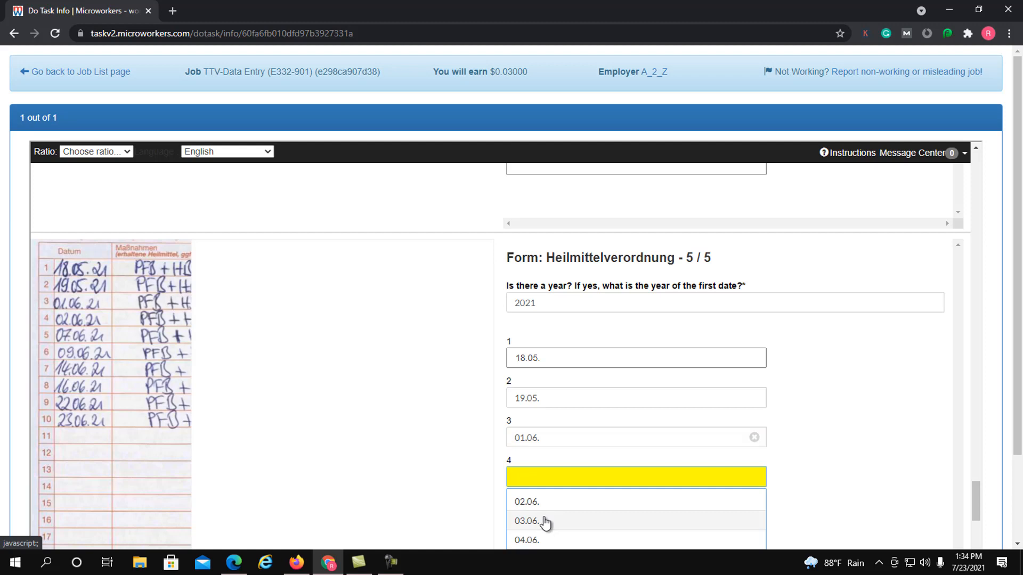
click(538, 503)
click(541, 516)
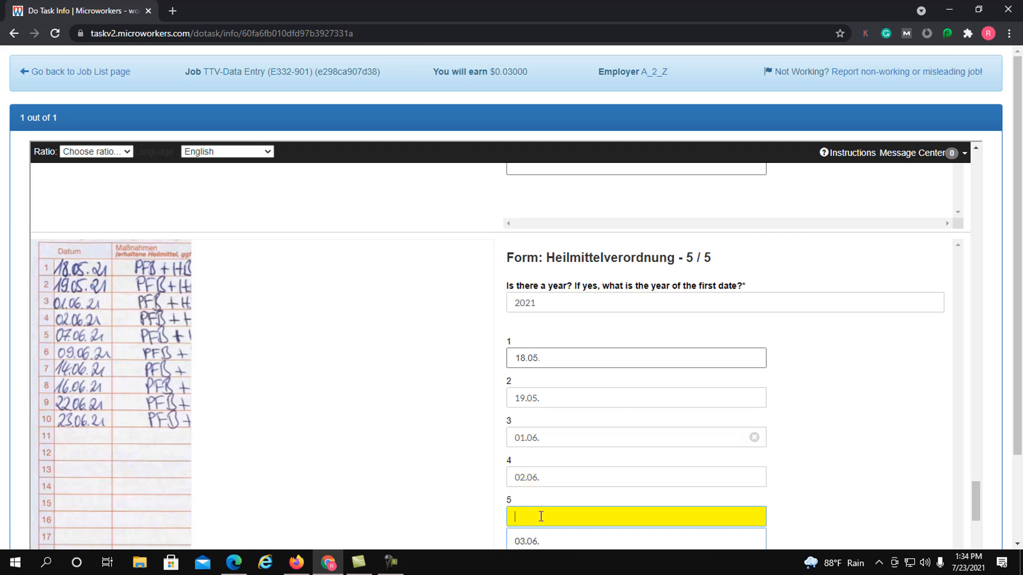
scroll(541, 516, down, 1)
scroll(548, 538, down, 1)
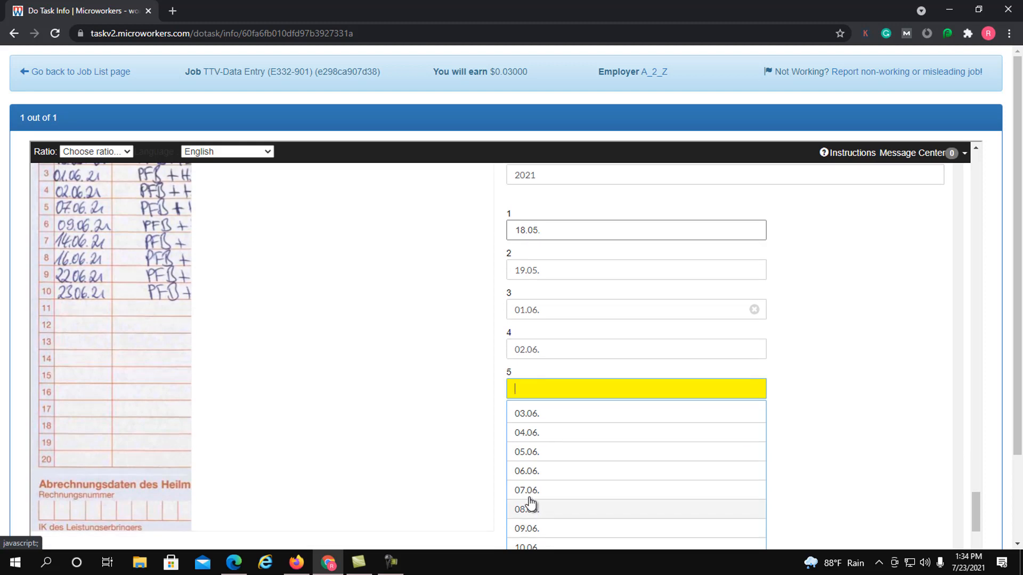
click(529, 490)
Fill rows 6 and 7 of form 5 / 5 with the dates 09.06. and 14.06.
click(529, 427)
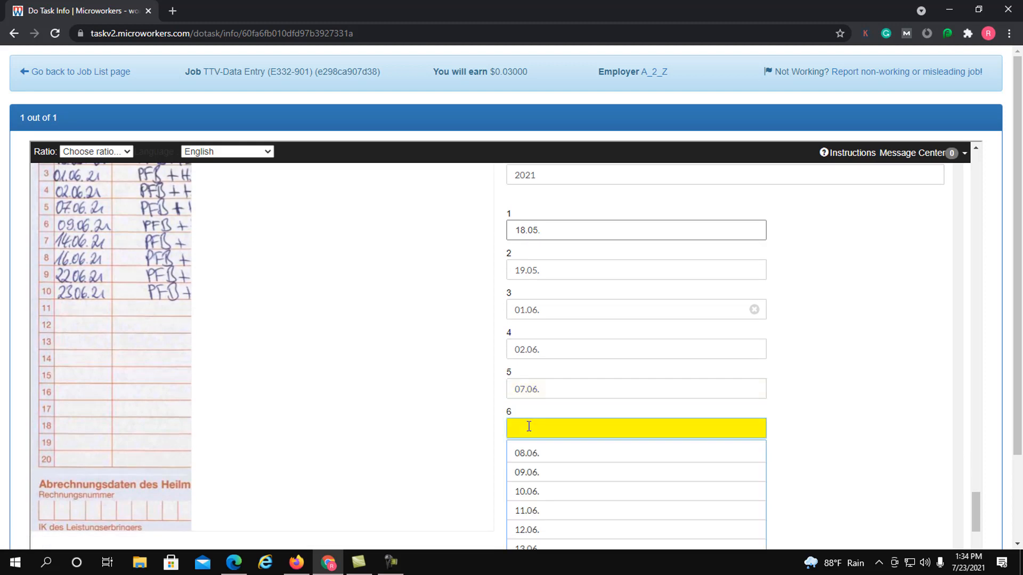
click(530, 473)
click(536, 470)
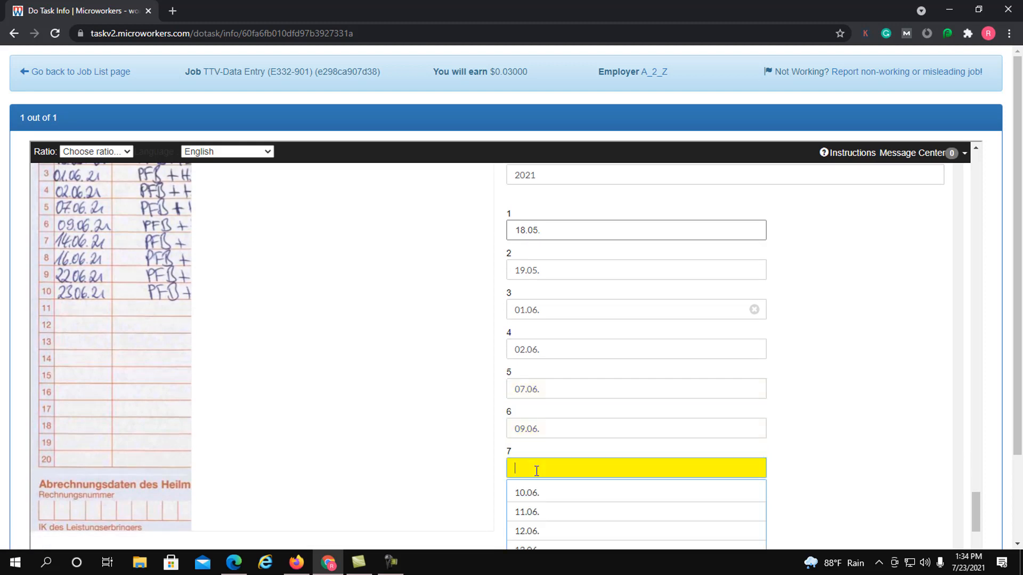
scroll(536, 470, down, 1)
click(537, 506)
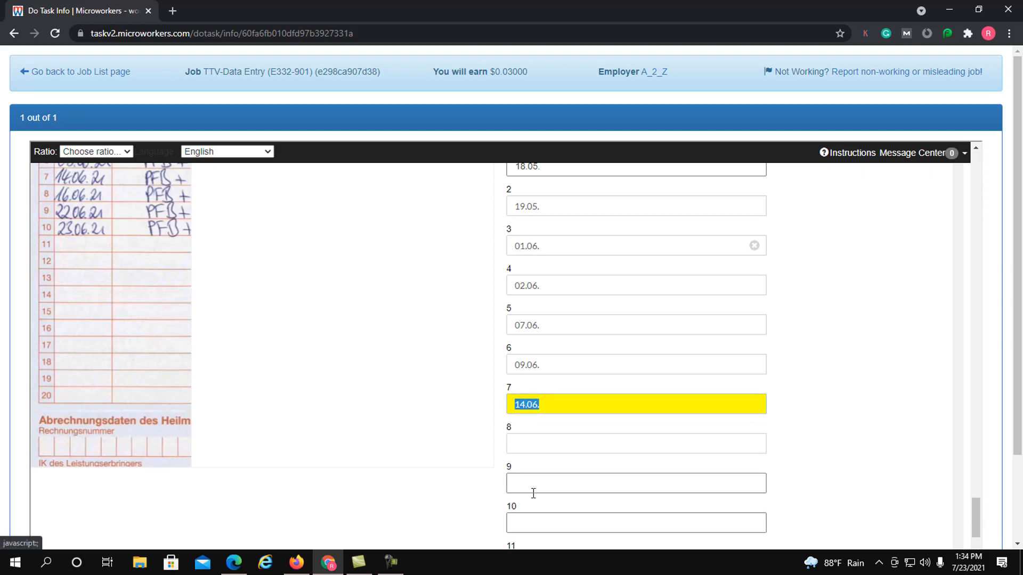
Fill rows 8, 9 and 10 of form 5 / 5 with the dates 16.06., 22.06. and 23.06.
click(530, 444)
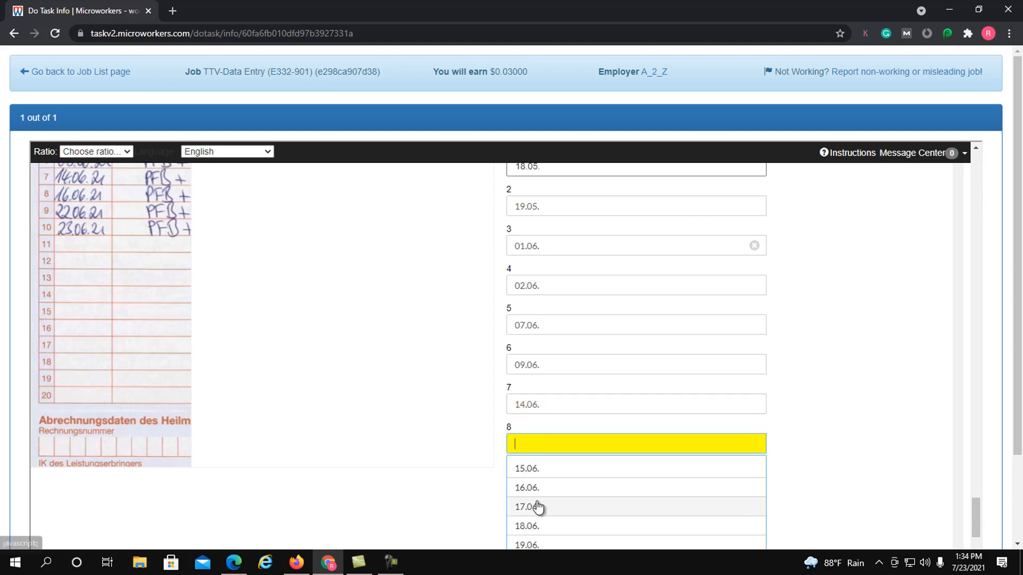
click(532, 487)
click(531, 483)
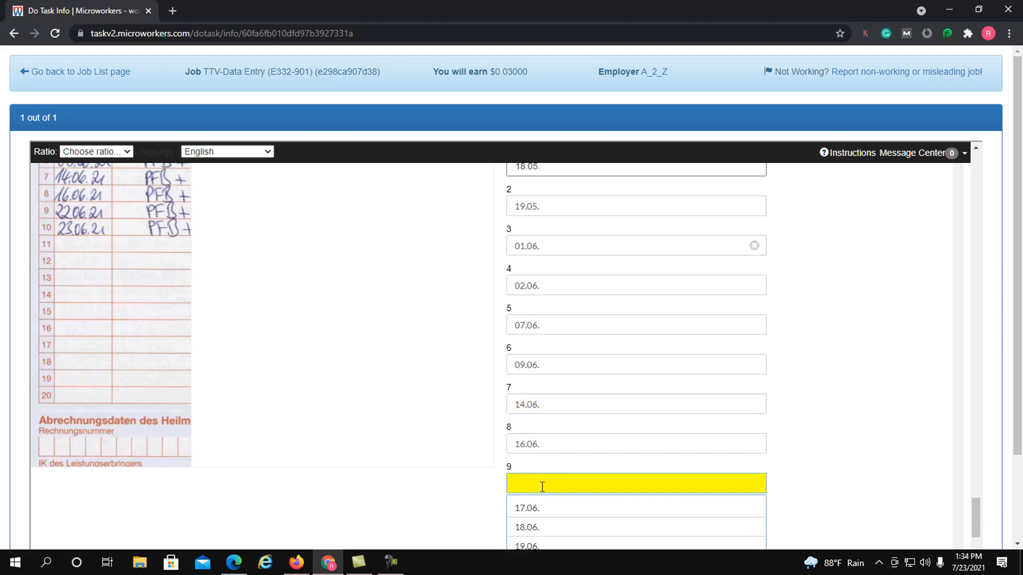
scroll(542, 487, down, 1)
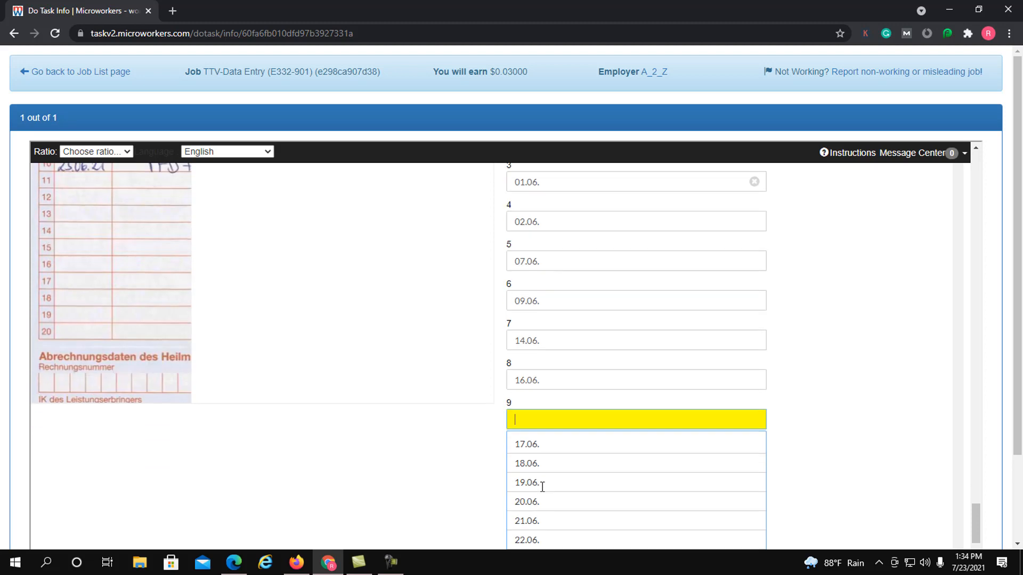
click(540, 540)
scroll(549, 462, up, 1)
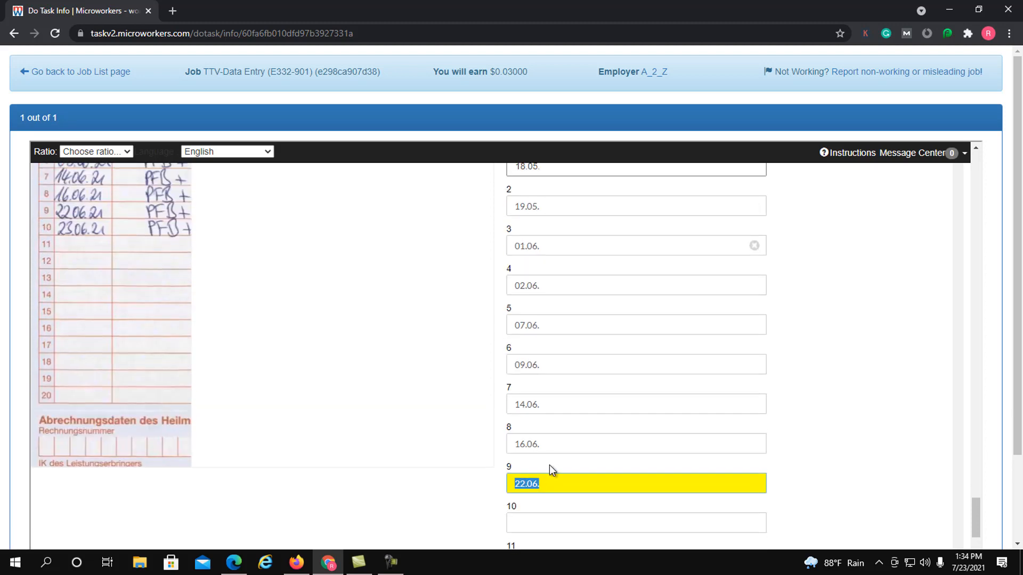
scroll(549, 465, down, 1)
click(543, 464)
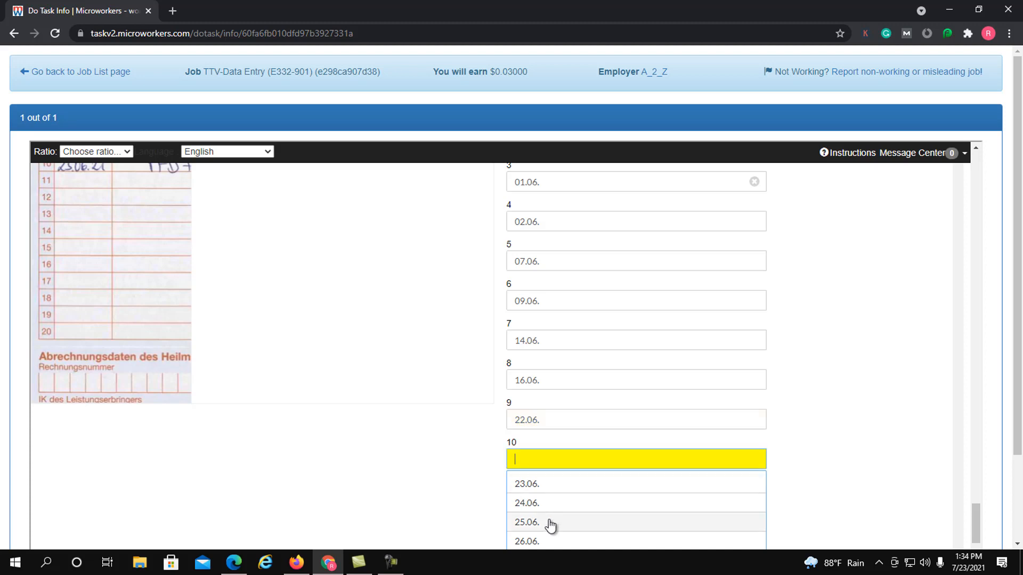
click(532, 485)
Go back to form 1 / 5 and check its entered year and dates against the handwritten scan.
scroll(566, 498, down, 6)
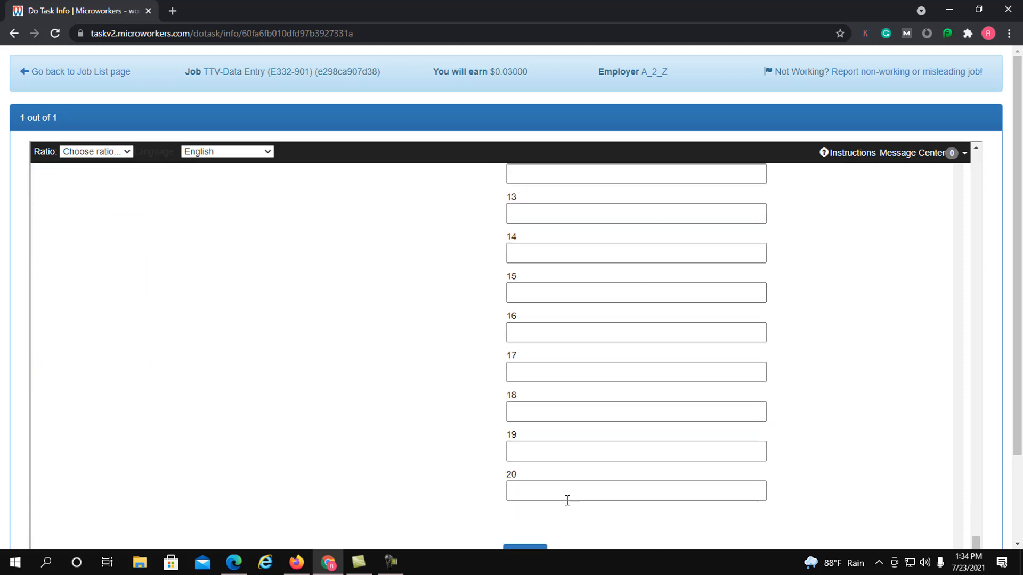
scroll(647, 475, down, 2)
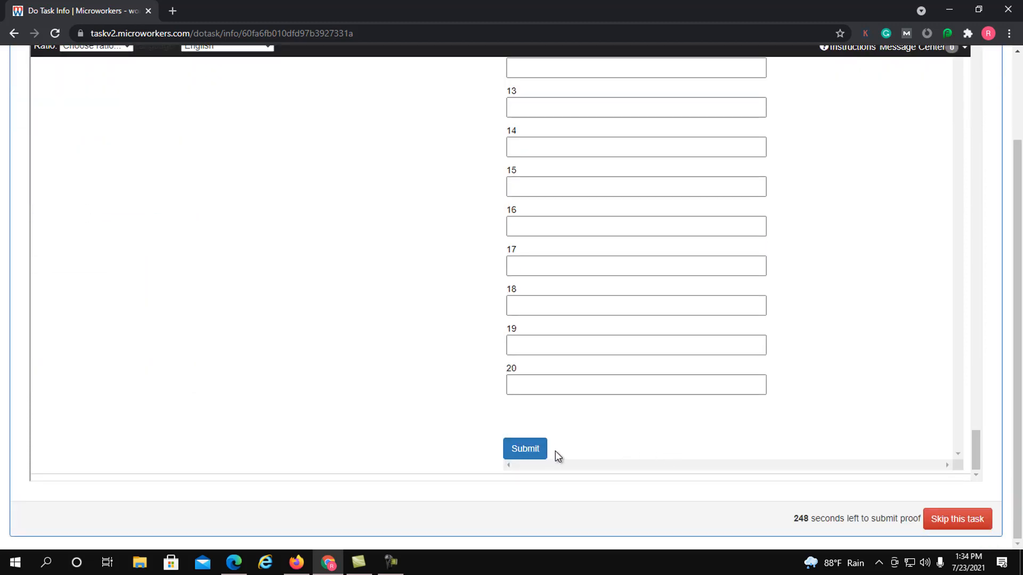
scroll(670, 449, up, 1)
scroll(670, 449, up, 7)
scroll(670, 449, down, 16)
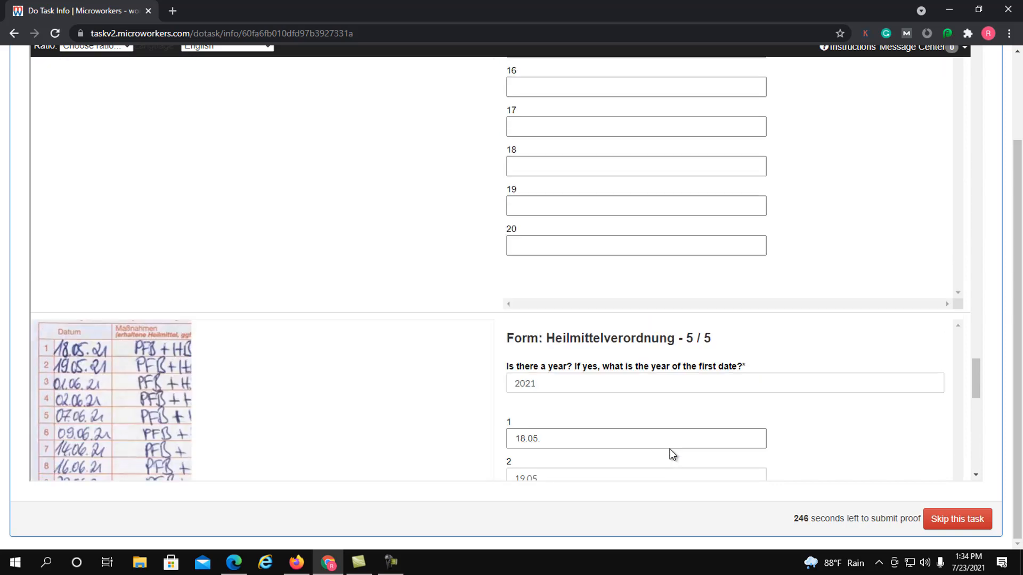
scroll(670, 449, up, 20)
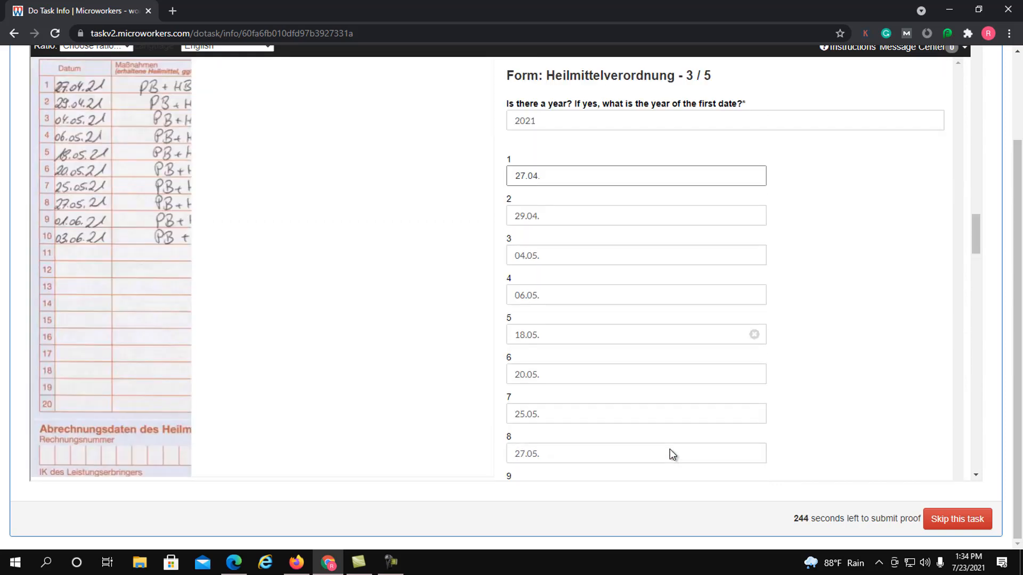
scroll(669, 449, up, 20)
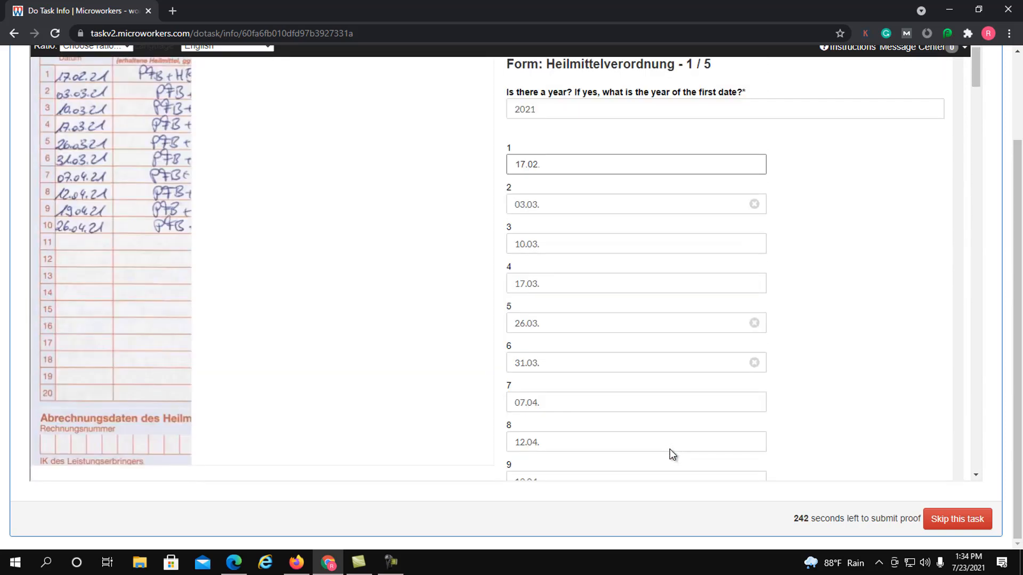
mouse_move(482, 361)
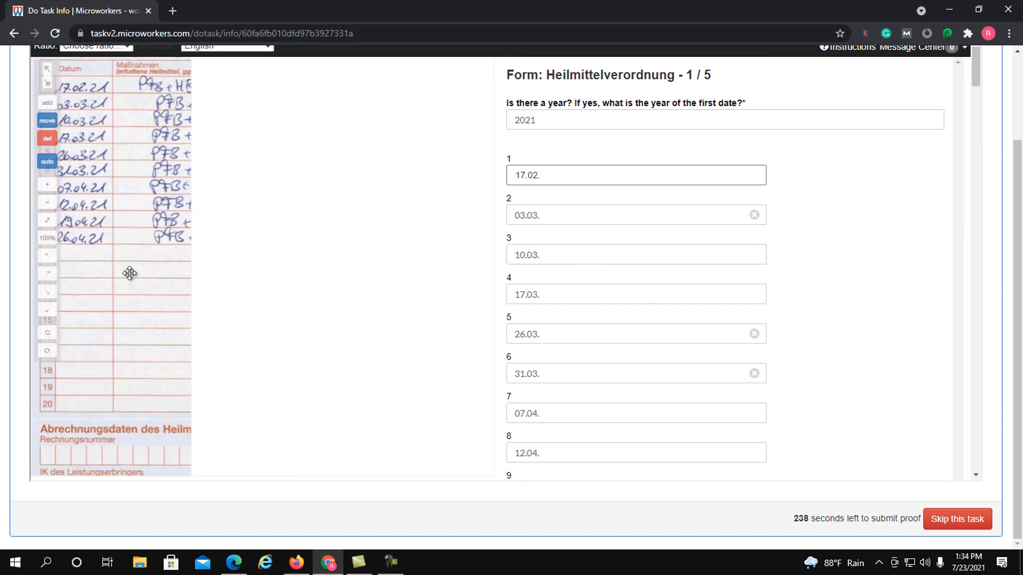
scroll(548, 309, down, 2)
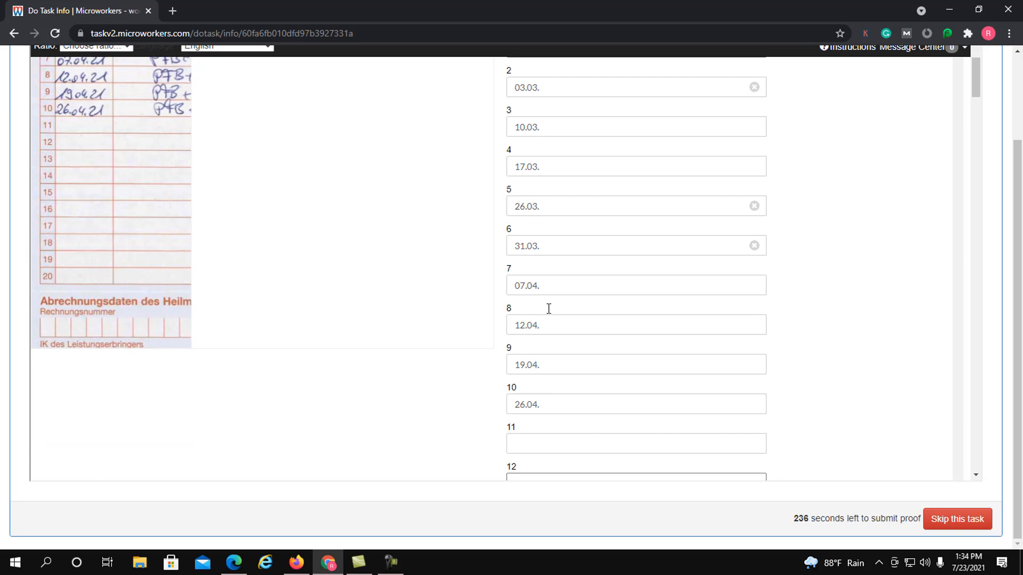
scroll(548, 309, up, 2)
scroll(684, 393, down, 1)
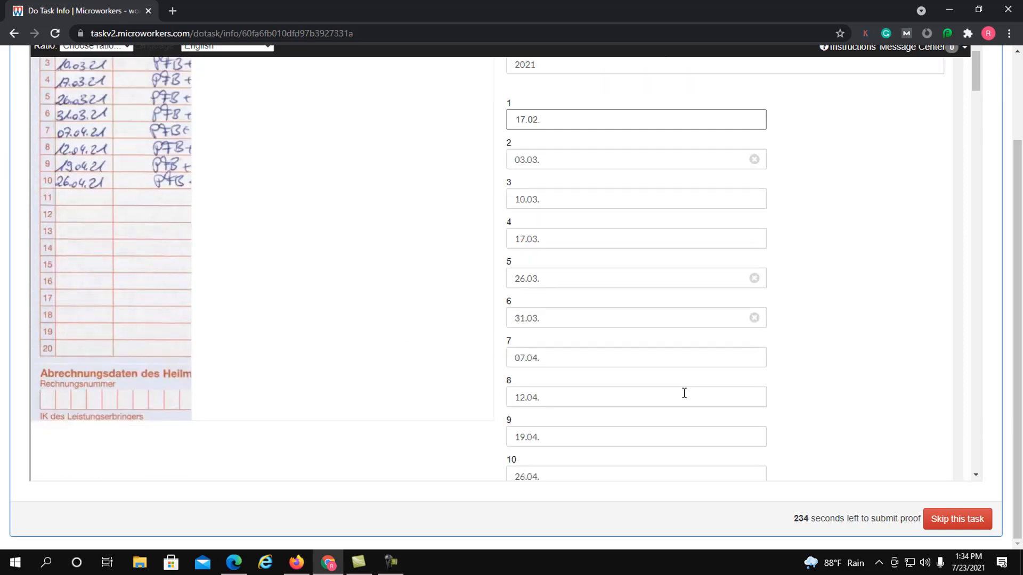
Check the entered years and dates in forms 2 / 5 through 5 / 5 against their handwritten scans.
scroll(684, 393, down, 10)
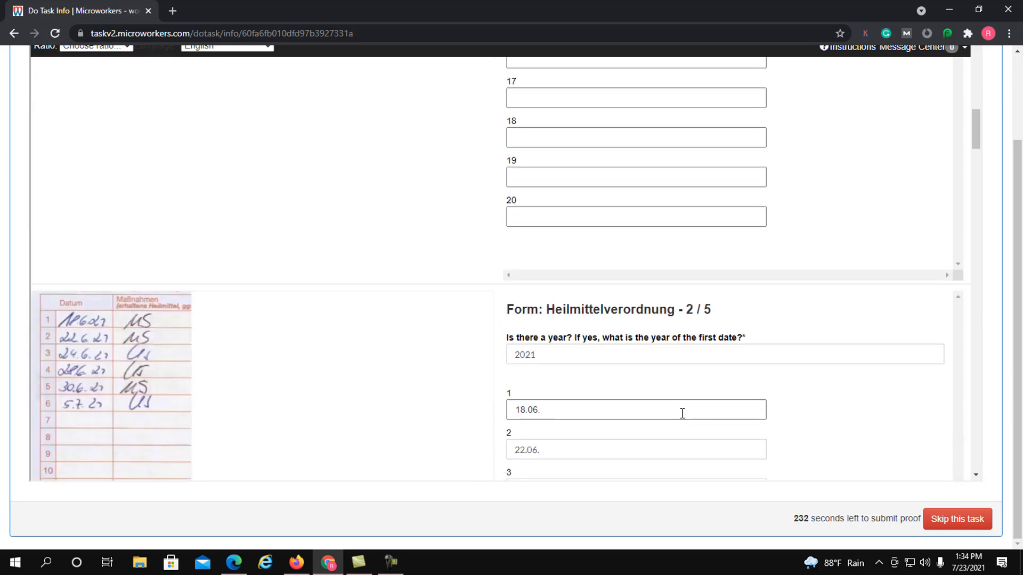
scroll(683, 413, down, 3)
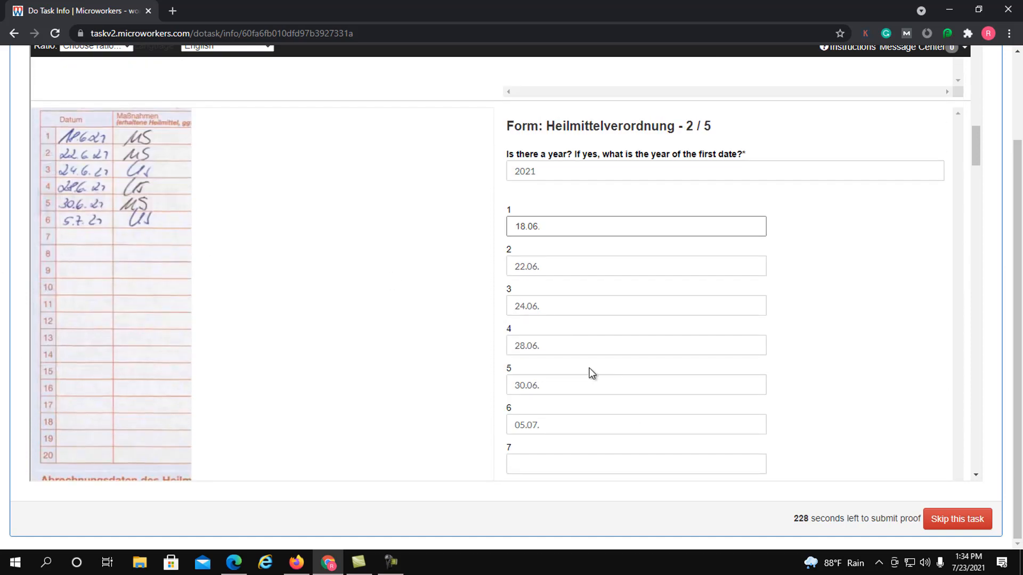
scroll(592, 373, down, 18)
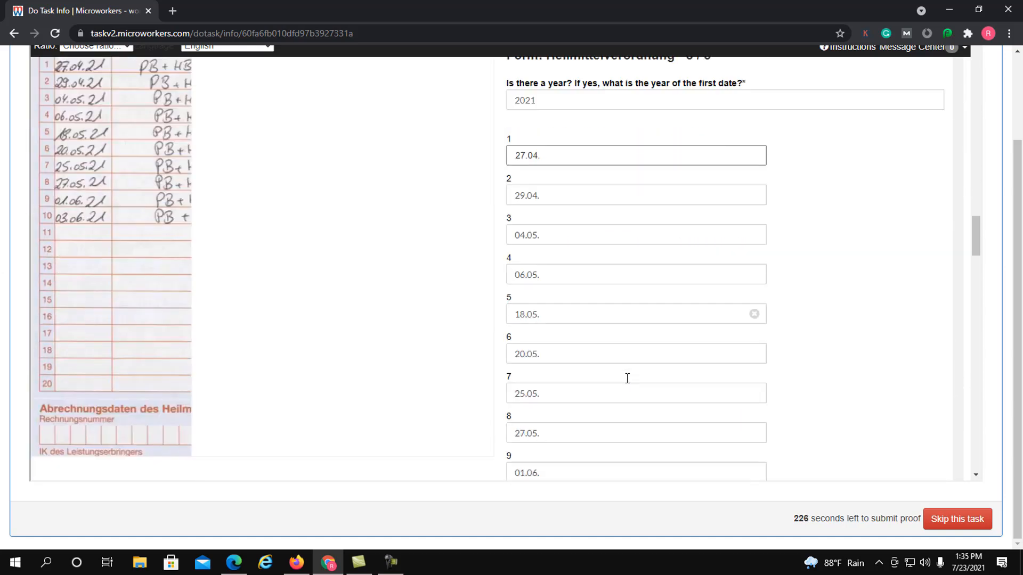
scroll(627, 378, up, 2)
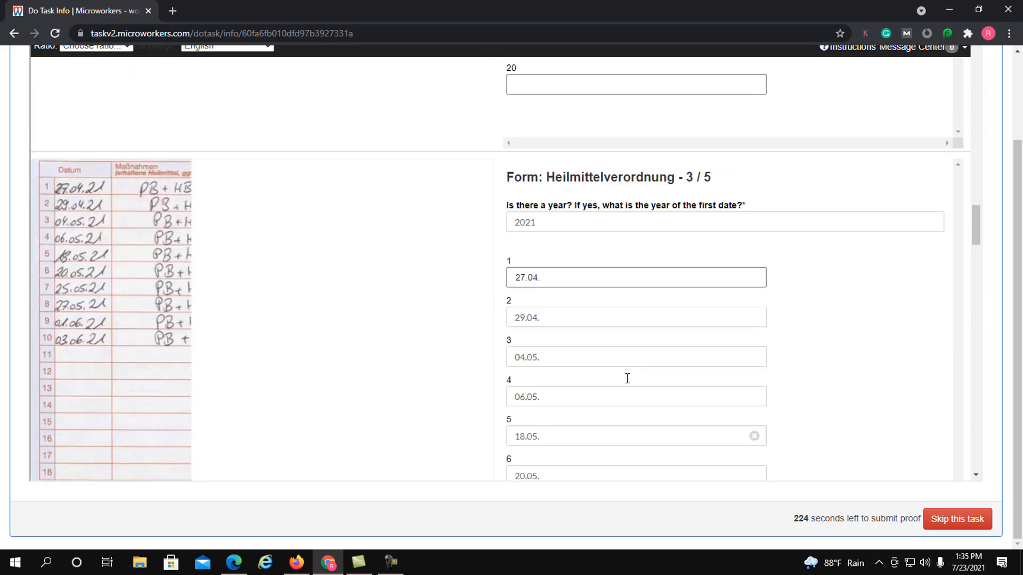
scroll(627, 378, down, 1)
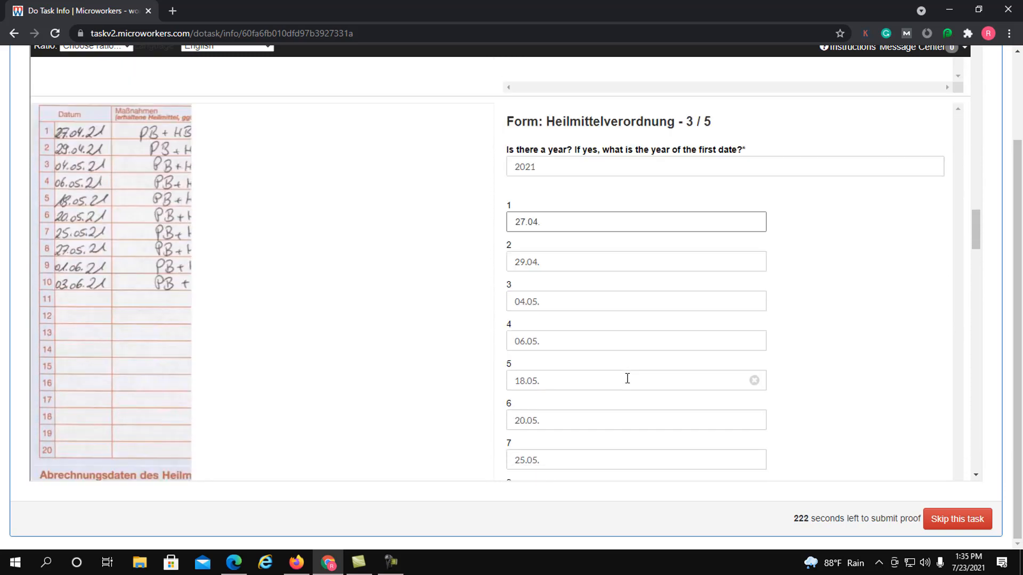
scroll(627, 378, down, 1)
scroll(627, 378, down, 12)
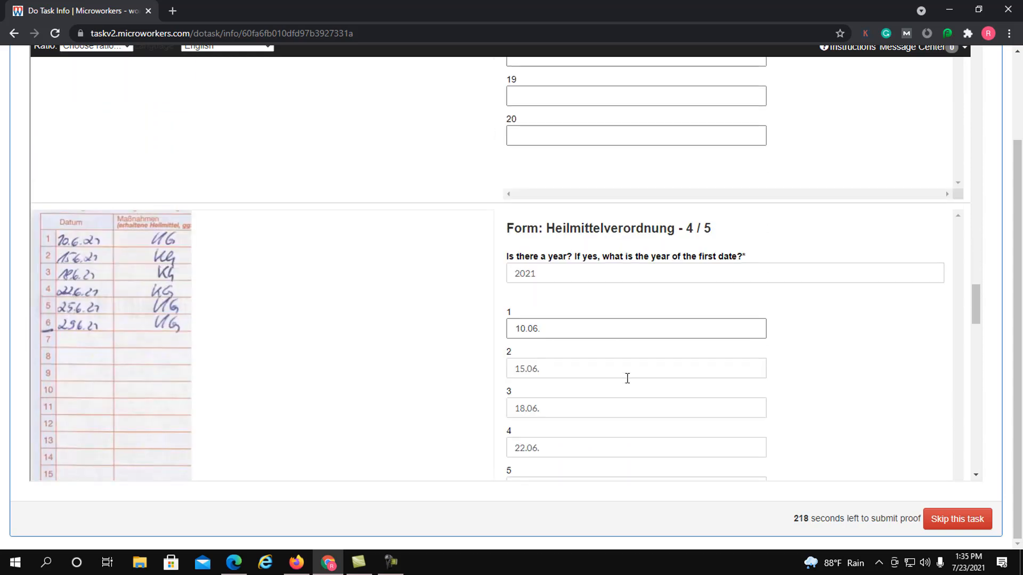
scroll(627, 378, down, 3)
scroll(627, 379, up, 1)
scroll(626, 378, down, 2)
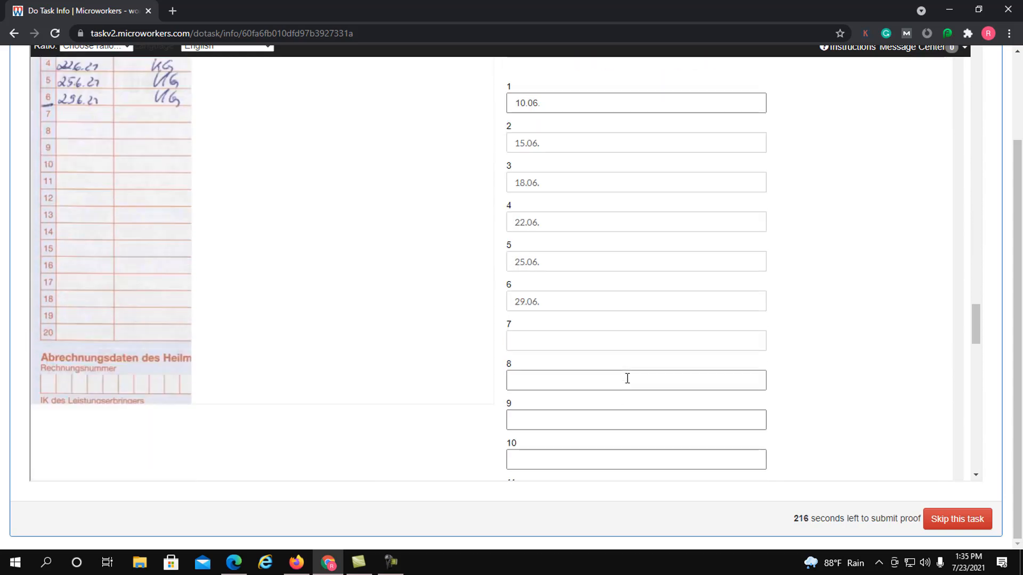
scroll(627, 378, down, 12)
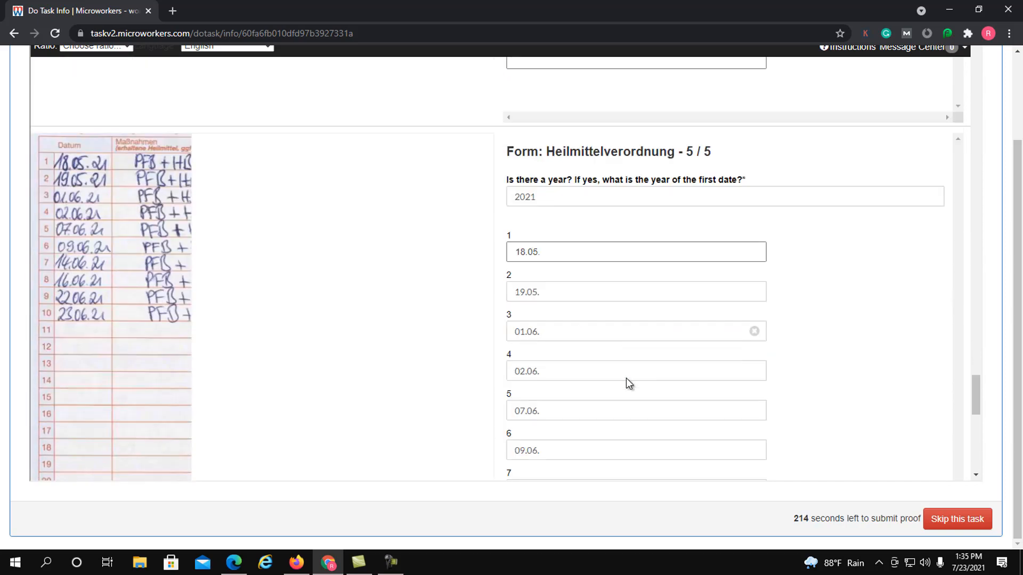
scroll(626, 379, down, 2)
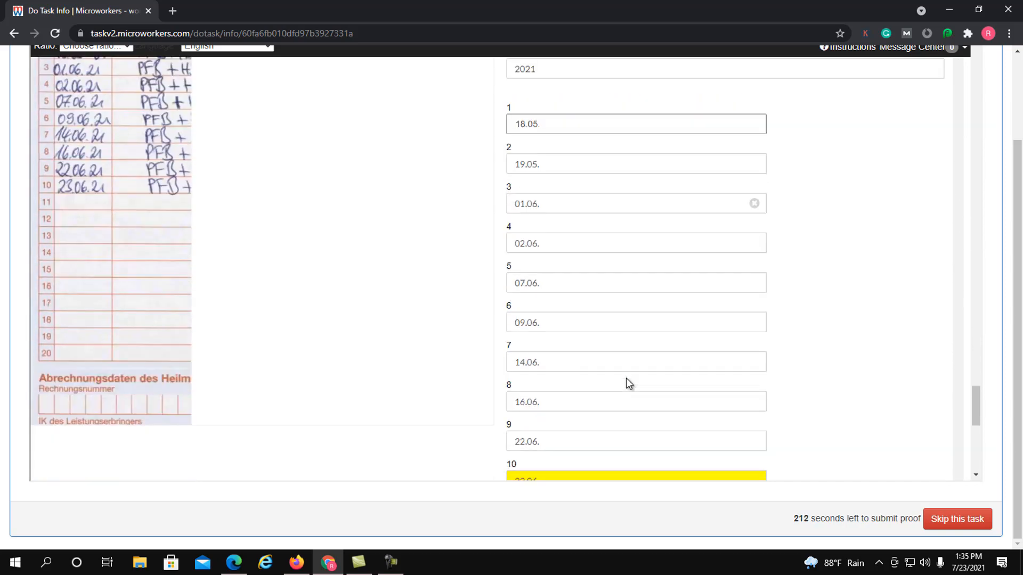
Submit the completed Heilmittelverordnung data entry task.
scroll(626, 379, down, 2)
scroll(626, 383, down, 6)
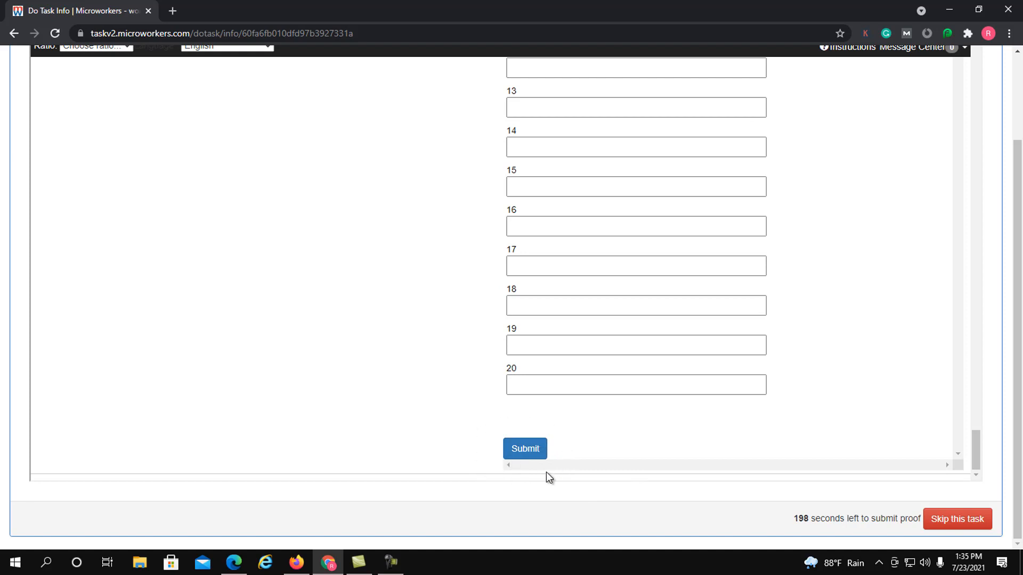
click(521, 452)
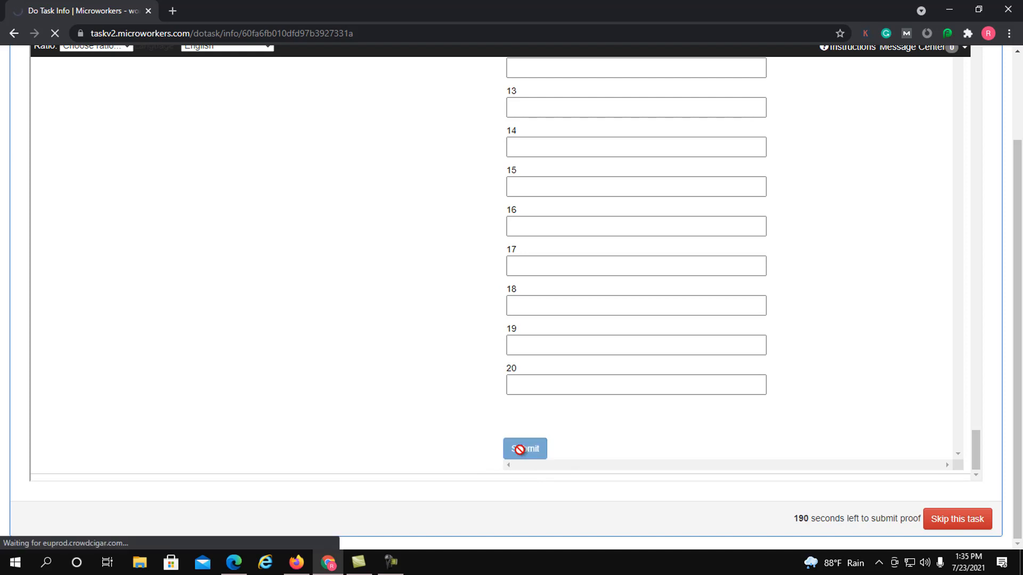